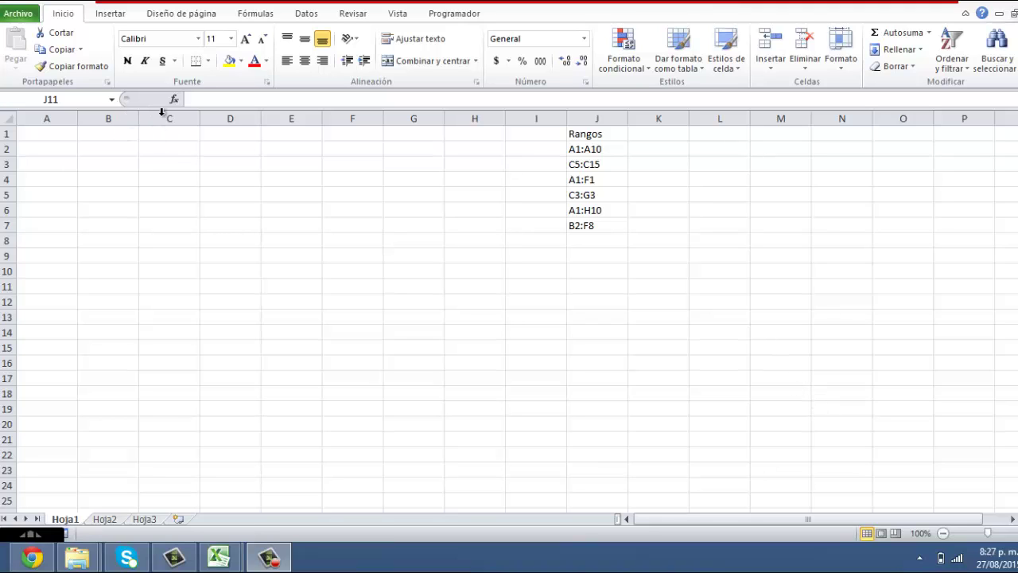
# Select columns C through L, then rows 3 to 18, to demonstrate column and row selection
pyautogui.moveTo(169, 117); pyautogui.dragTo(720, 119)
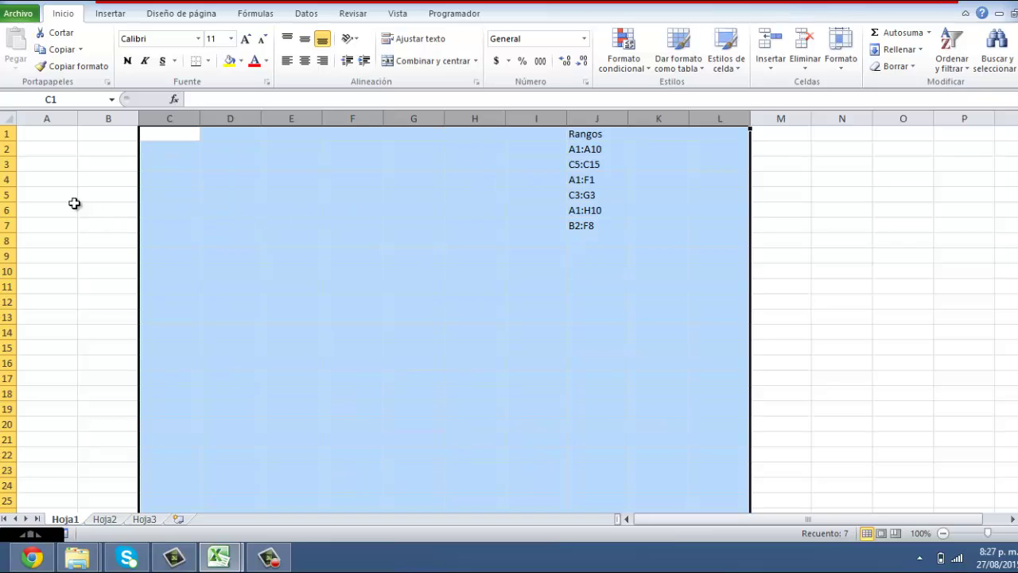
pyautogui.click(74, 204)
pyautogui.moveTo(6, 164); pyautogui.dragTo(10, 402)
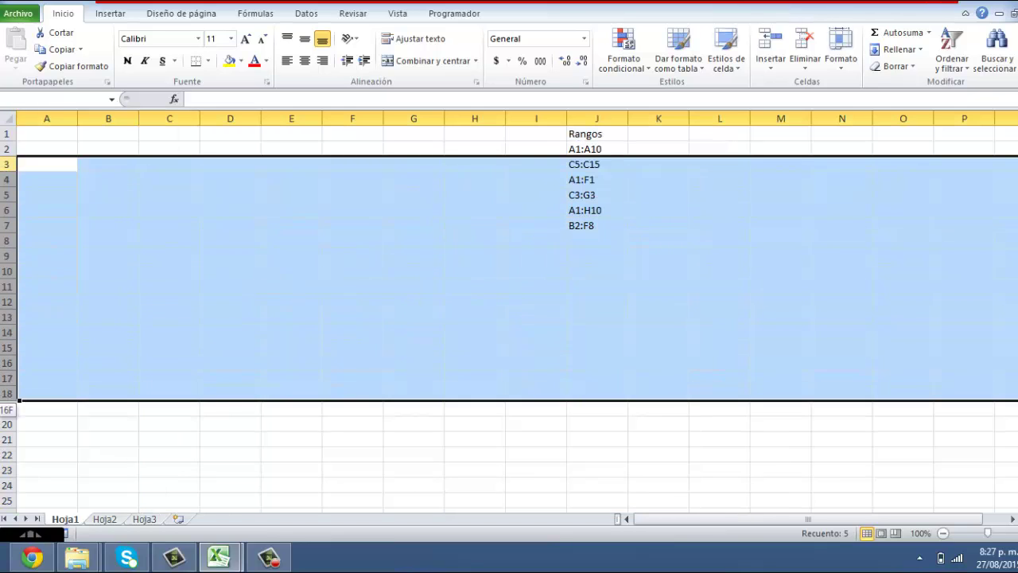
# Select a series of cells such as B17, F3, D3, C9 and C2 to show their addresses
pyautogui.click(132, 374)
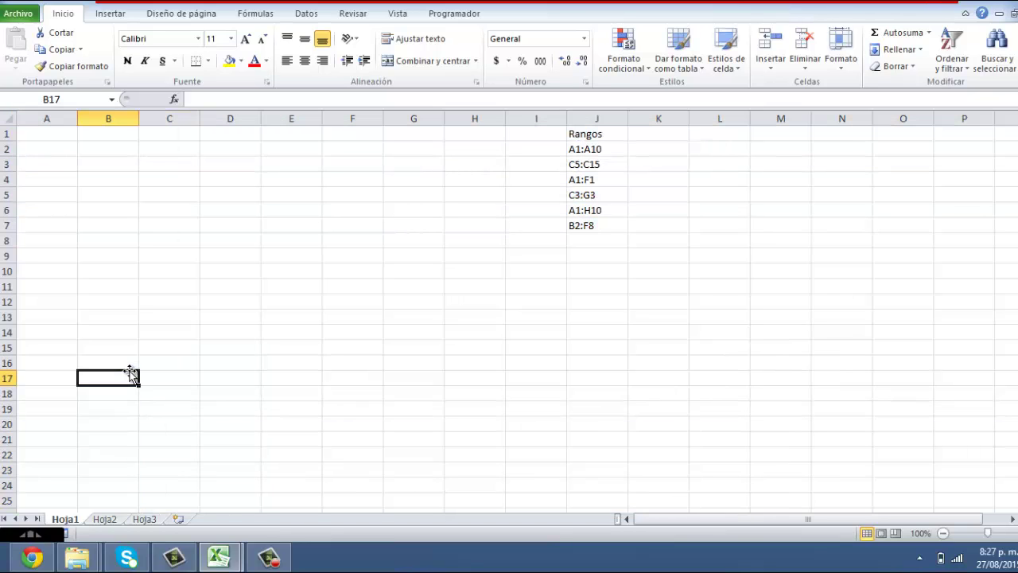
pyautogui.click(116, 258)
pyautogui.click(191, 193)
pyautogui.click(264, 167)
pyautogui.click(358, 165)
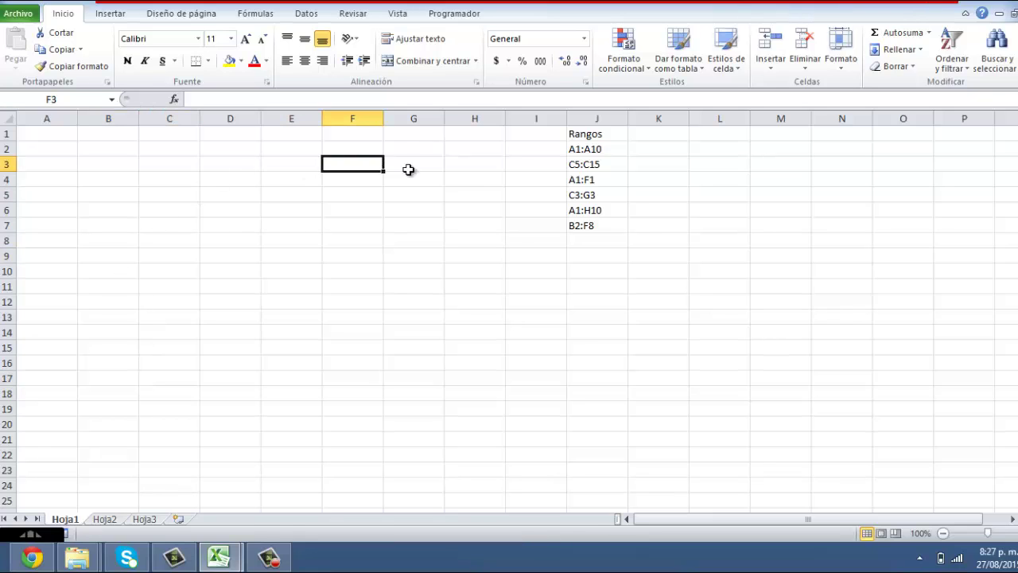
pyautogui.click(465, 169)
pyautogui.click(513, 161)
pyautogui.click(357, 162)
pyautogui.click(294, 162)
pyautogui.click(223, 168)
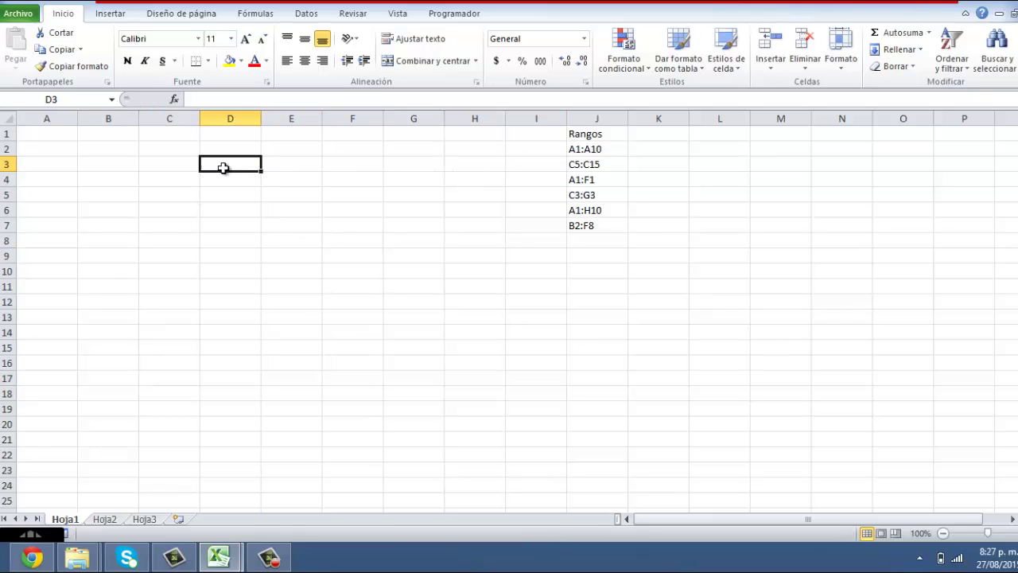
pyautogui.click(156, 162)
pyautogui.click(155, 151)
pyautogui.click(120, 166)
pyautogui.click(118, 215)
pyautogui.click(164, 258)
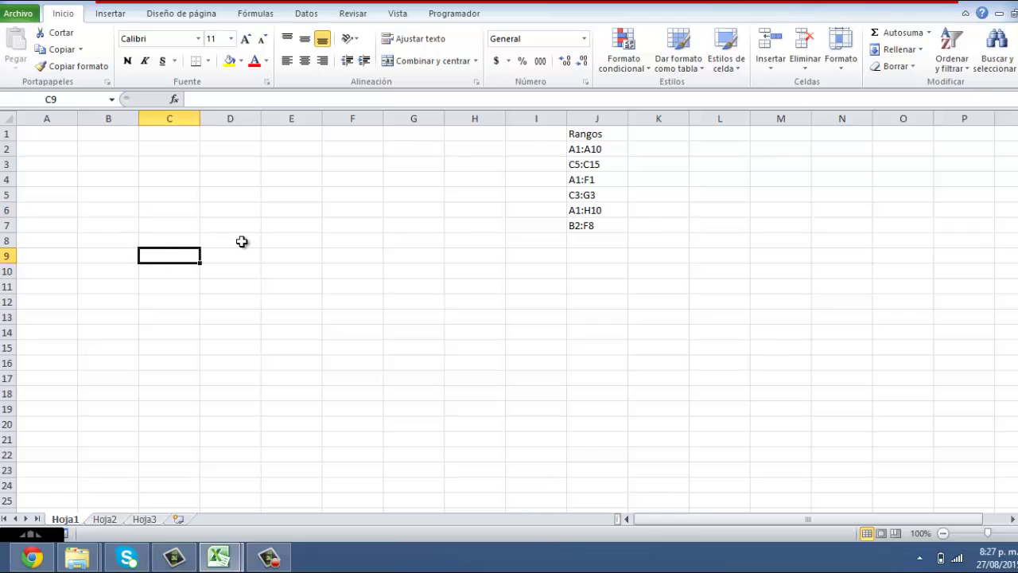
pyautogui.click(169, 153)
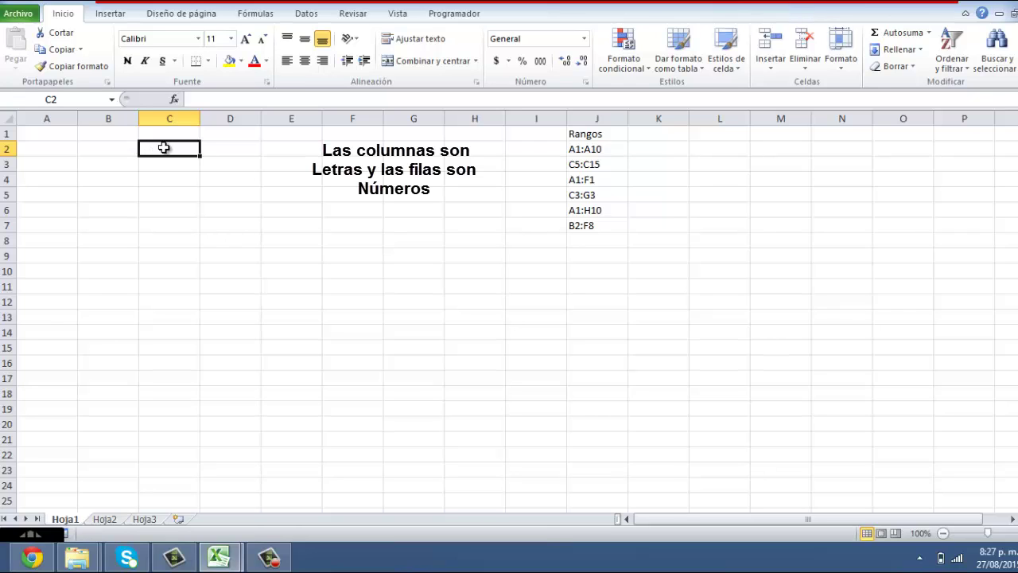
# Select cells D8, D13, G3 and C9 in turn
pyautogui.click(250, 236)
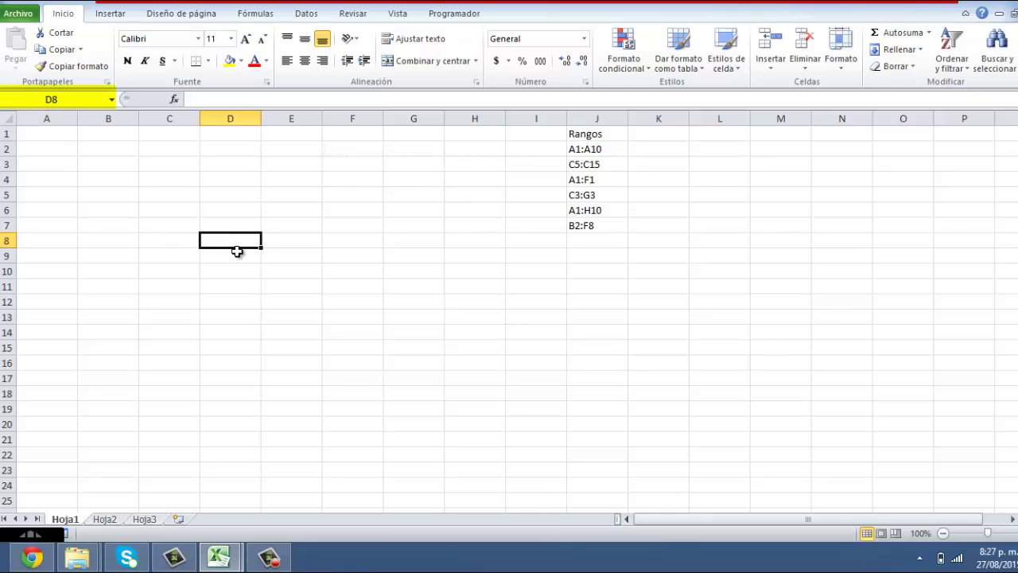
pyautogui.click(220, 316)
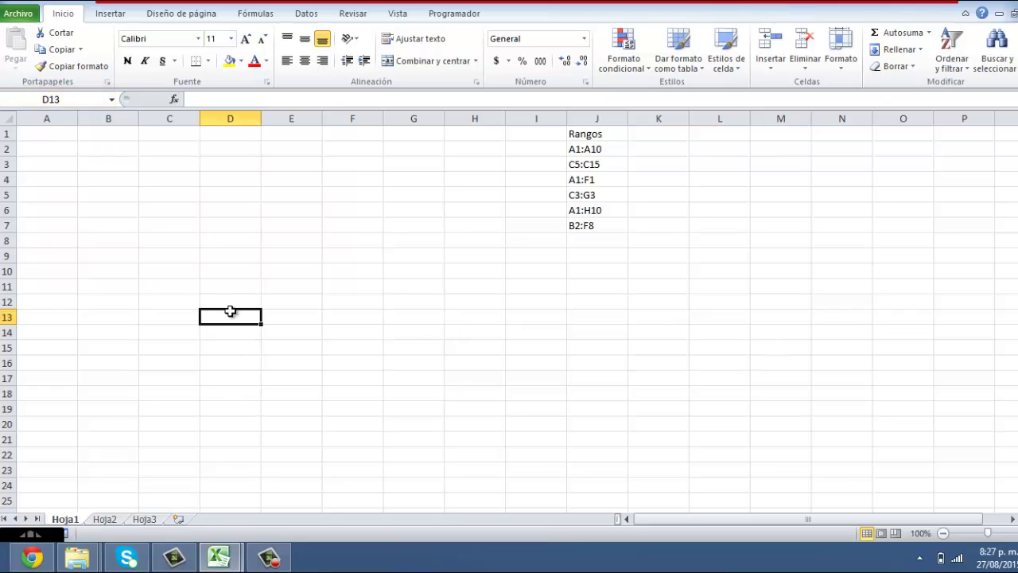
pyautogui.click(413, 164)
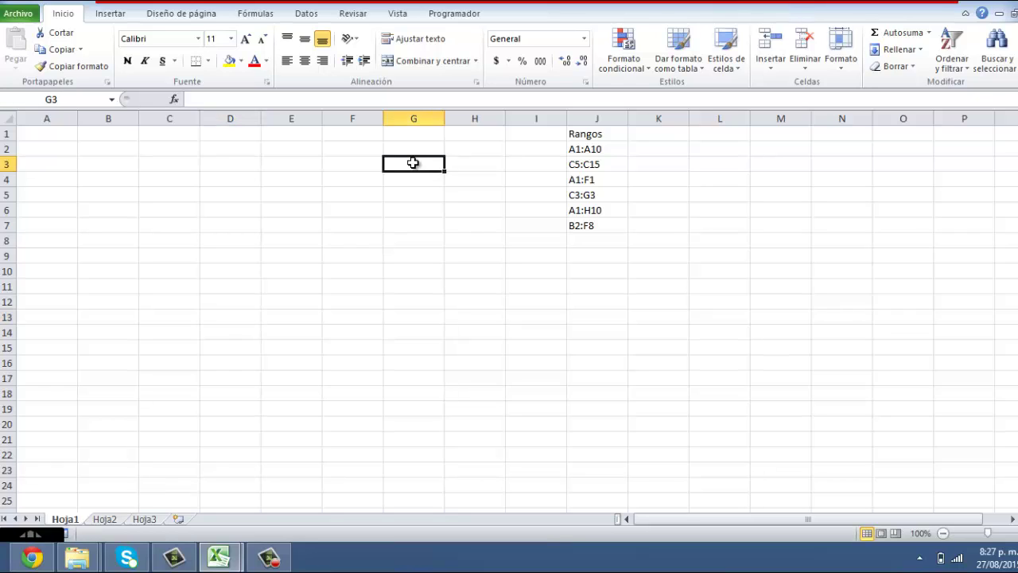
pyautogui.click(153, 253)
# Replace C9 with g3 in the Name Box to jump to cell G3
pyautogui.click(80, 95)
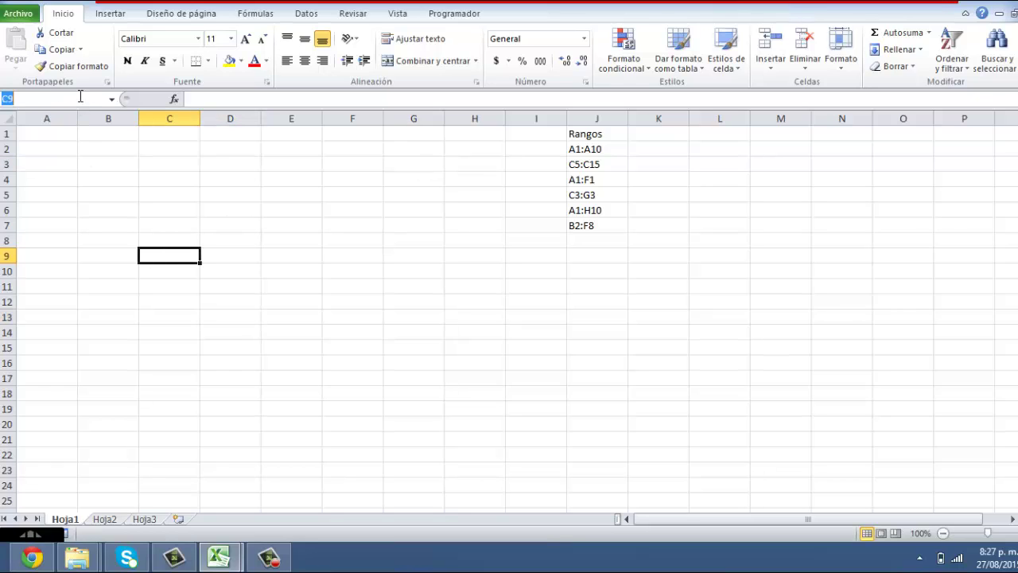
pyautogui.press('BackSpace')
pyautogui.write('g3')
pyautogui.press('Return')
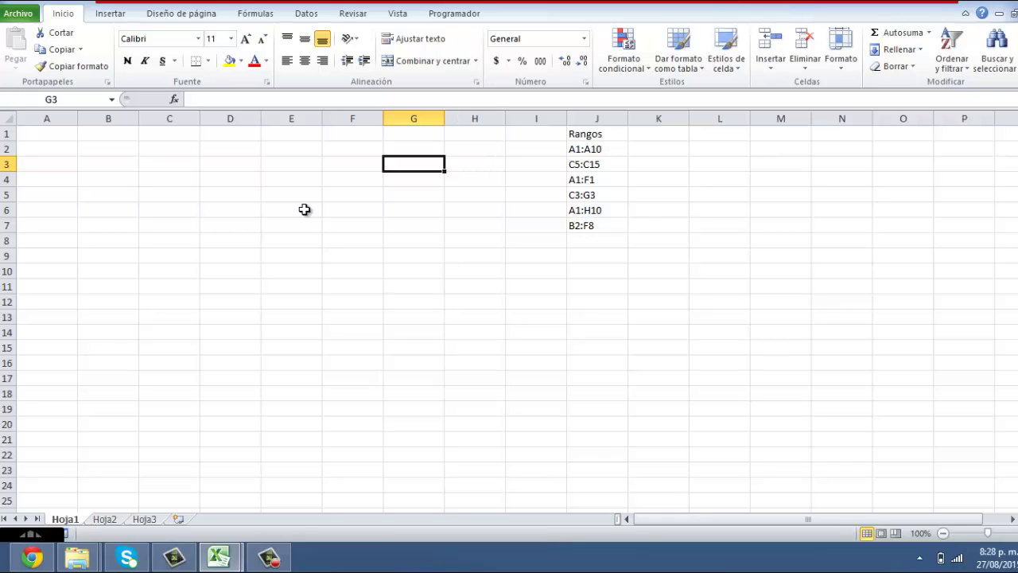
pyautogui.click(603, 149)
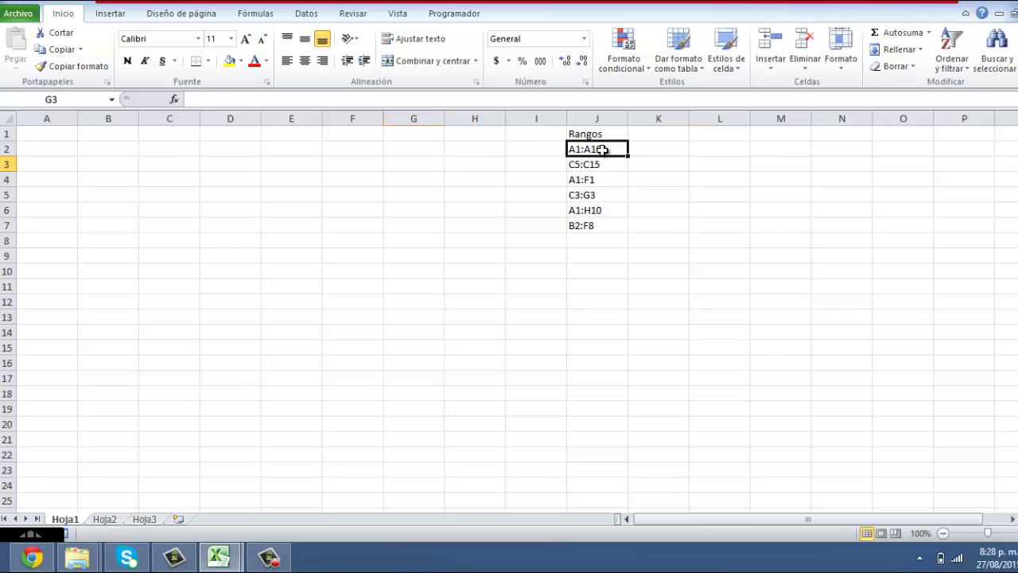
pyautogui.moveTo(593, 135); pyautogui.dragTo(590, 227)
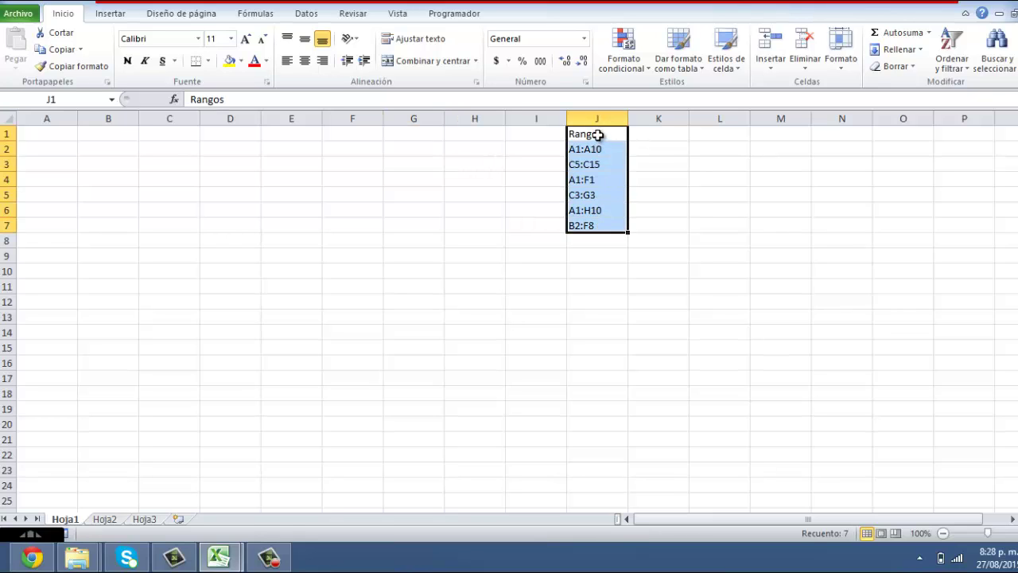
pyautogui.moveTo(593, 135); pyautogui.dragTo(591, 227)
pyautogui.click(595, 164)
pyautogui.click(596, 148)
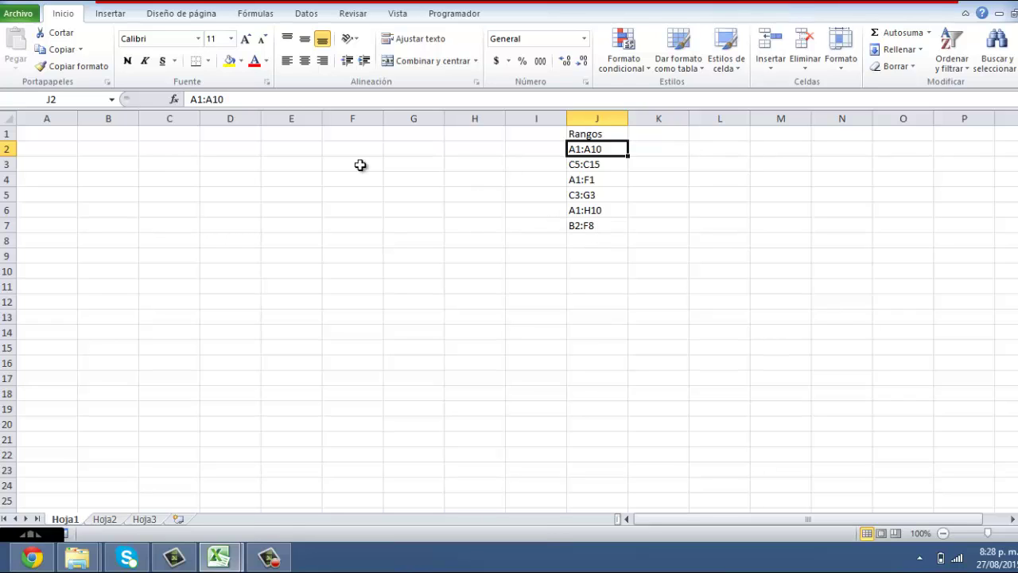
pyautogui.click(594, 264)
pyautogui.click(598, 152)
# Drag-select A1:A10 in column A, then deselect it by picking cell E6
pyautogui.click(62, 132)
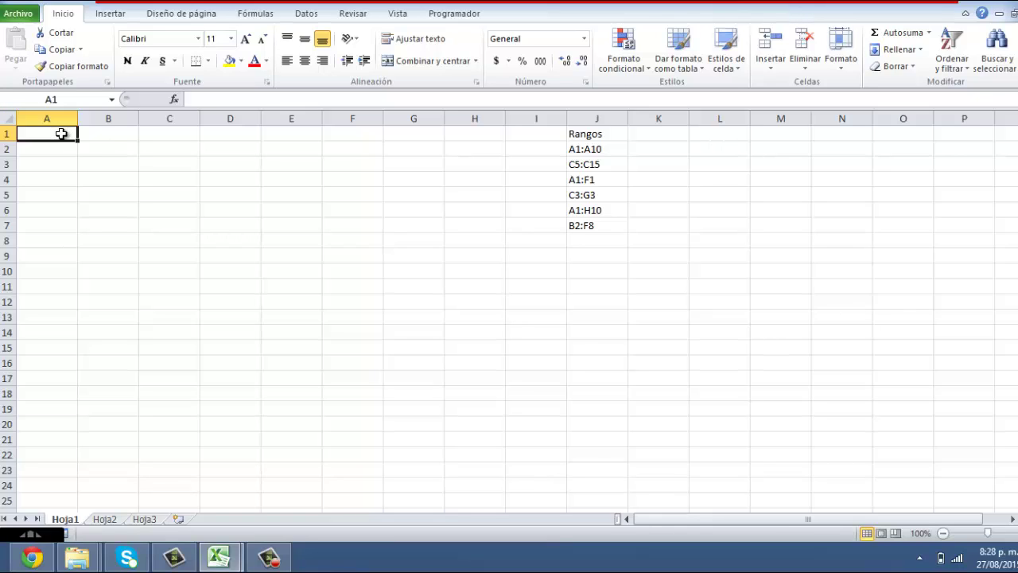
pyautogui.moveTo(62, 132); pyautogui.dragTo(43, 273)
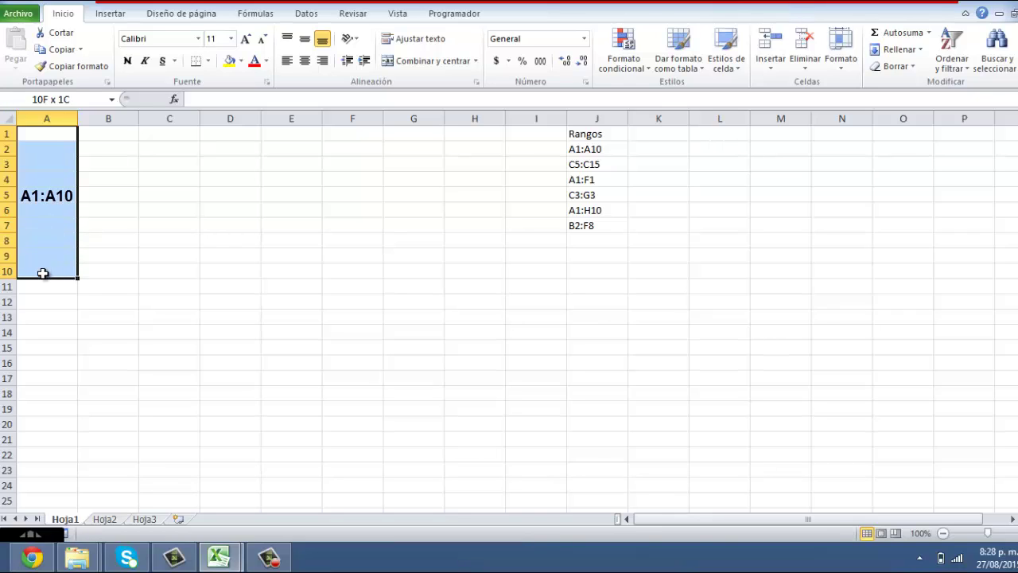
pyautogui.moveTo(43, 273); pyautogui.dragTo(43, 273)
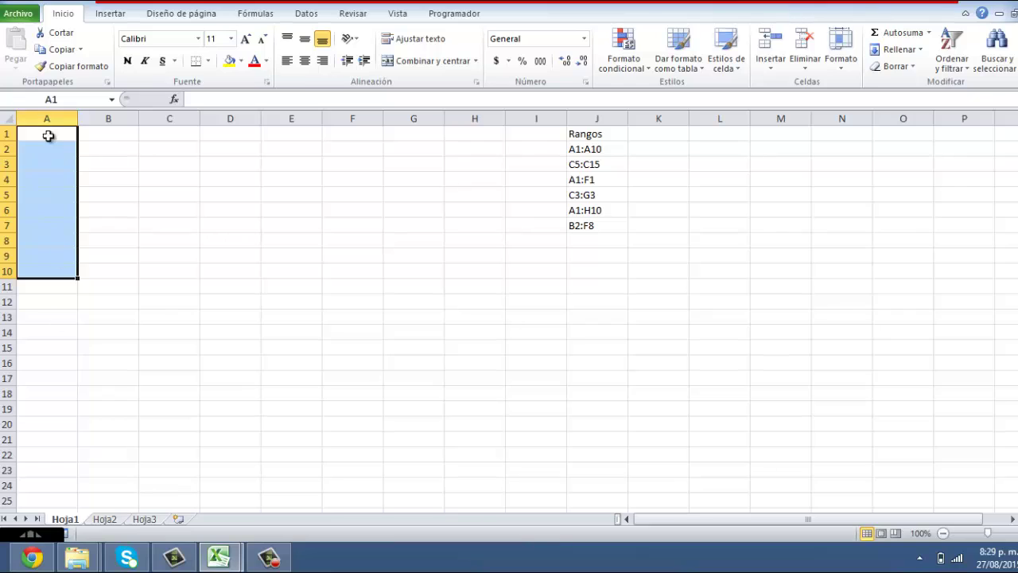
pyautogui.click(288, 211)
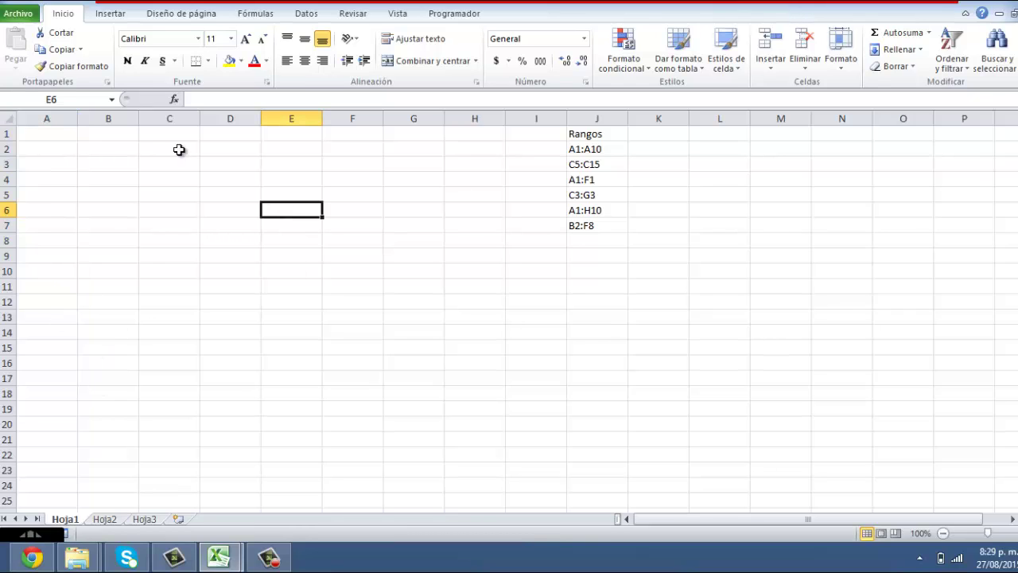
# Select A1:A10 again by entering the address A1:A10 in the Name Box
pyautogui.click(92, 100)
pyautogui.press('BackSpace')
pyautogui.write('A')
pyautogui.write('1')
pyautogui.write(':A')
pyautogui.write('10')
pyautogui.press('Return')
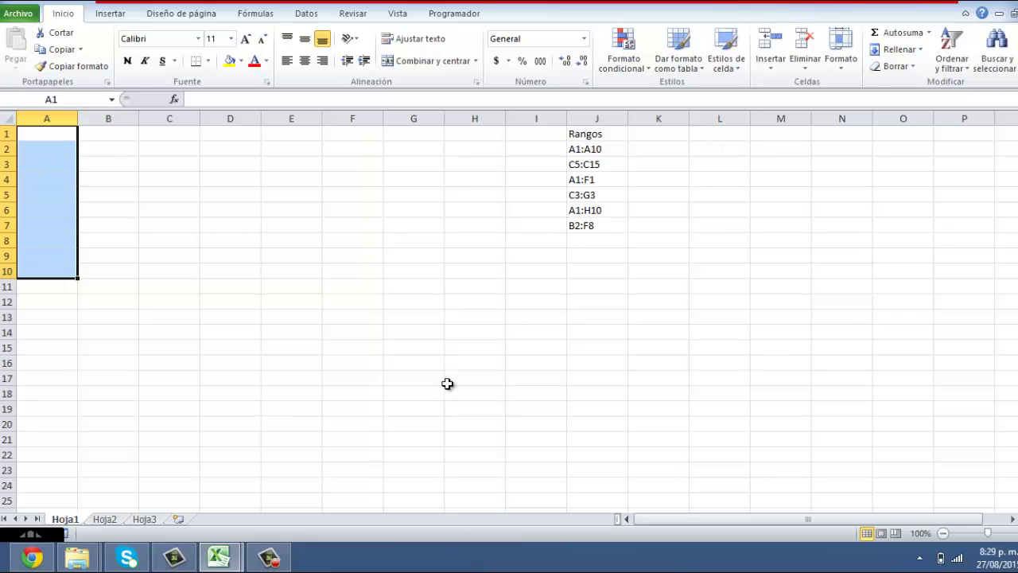
# Clear the A1:A10 selection and pick out the C5:C15 example listed in J3
pyautogui.click(630, 254)
pyautogui.click(614, 166)
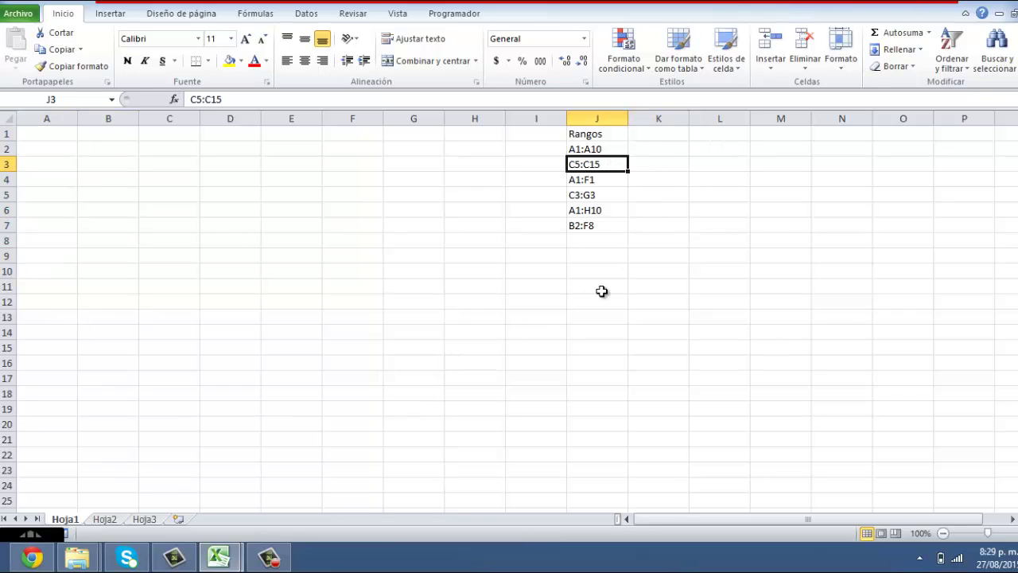
pyautogui.click(543, 331)
pyautogui.click(592, 169)
# Drag-select C5:C15 in column C, then deselect it by picking cell F13
pyautogui.click(169, 196)
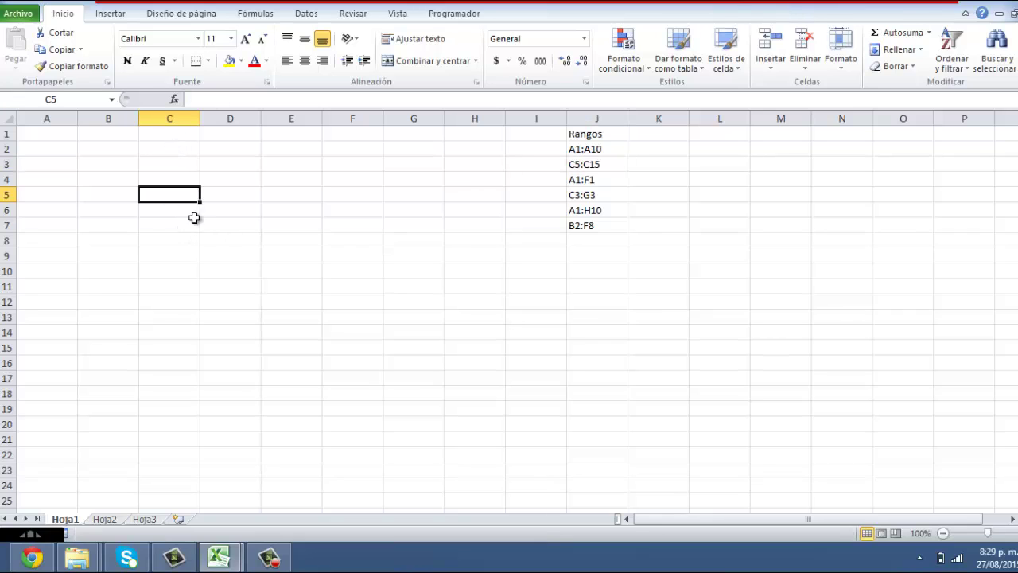
pyautogui.moveTo(185, 196); pyautogui.dragTo(170, 340)
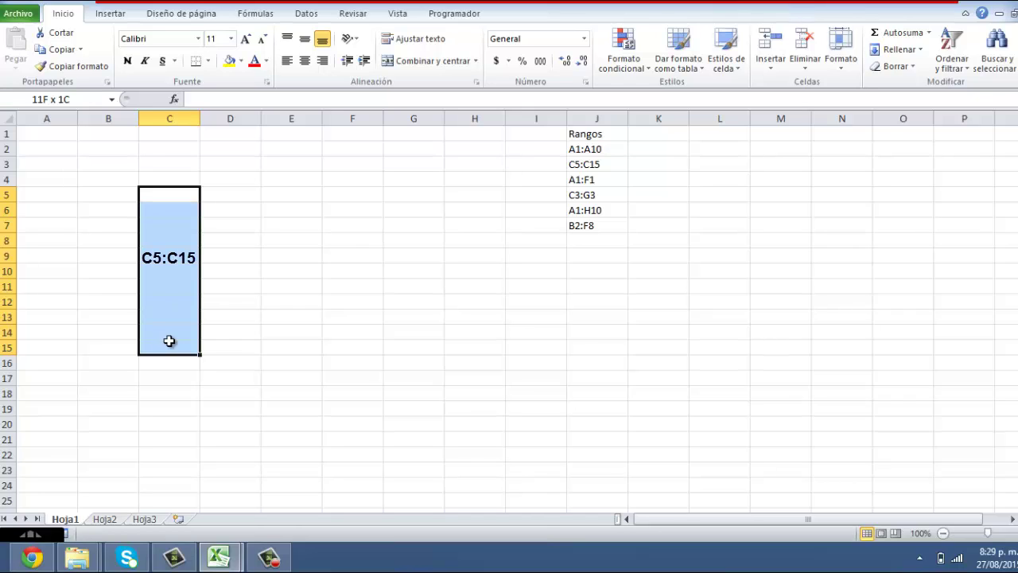
pyautogui.moveTo(169, 341); pyautogui.dragTo(171, 342)
pyautogui.click(362, 310)
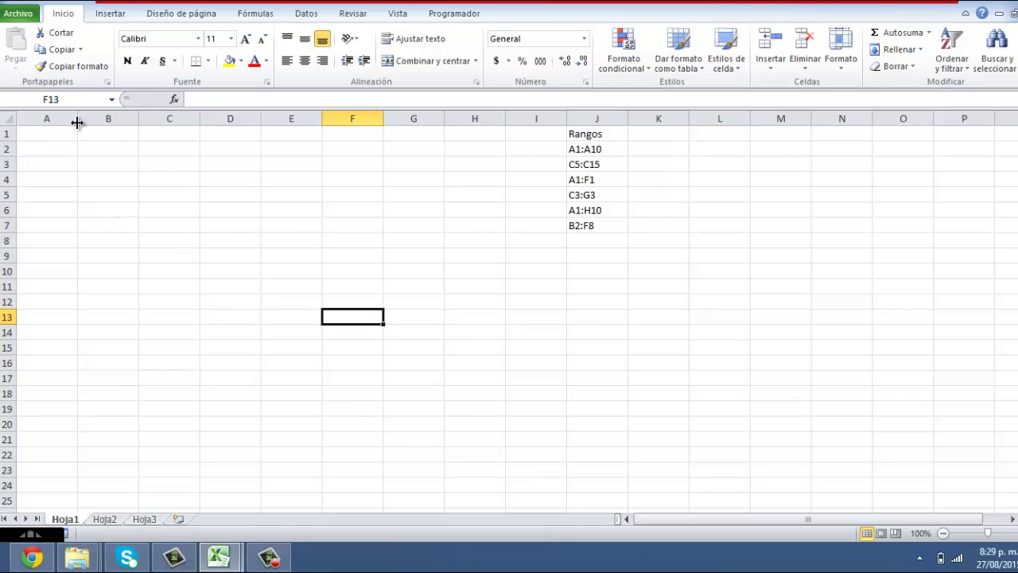
# Select C5:C15 again by entering its address in the Name Box
pyautogui.click(84, 99)
pyautogui.write('C5')
pyautogui.press('Return')
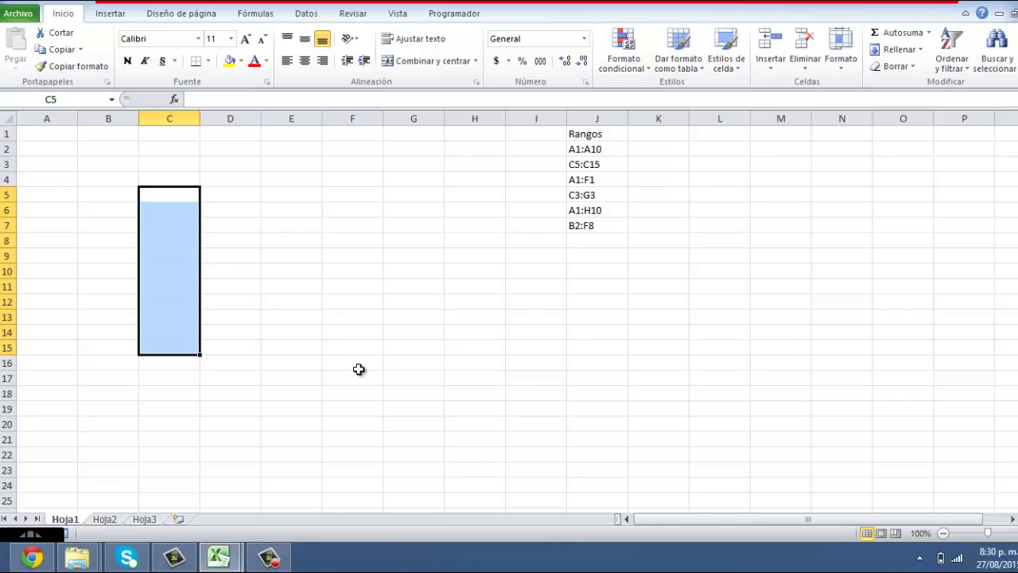
pyautogui.click(366, 369)
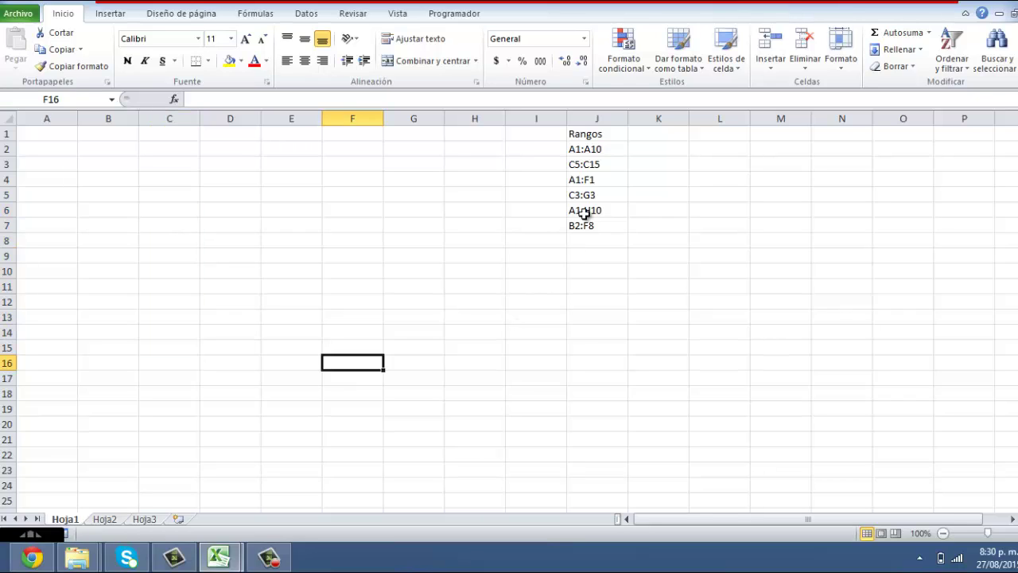
pyautogui.click(591, 179)
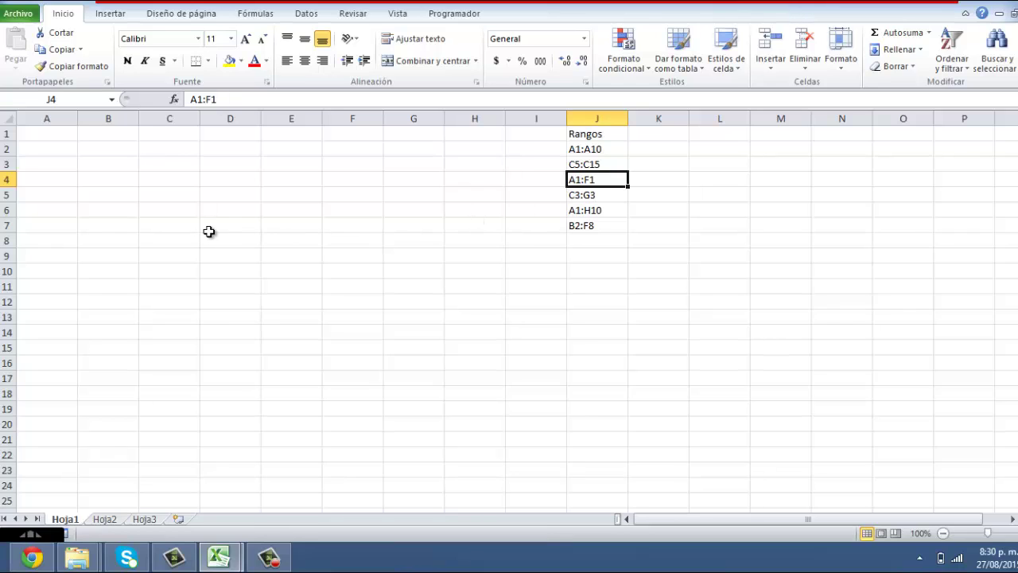
pyautogui.click(55, 136)
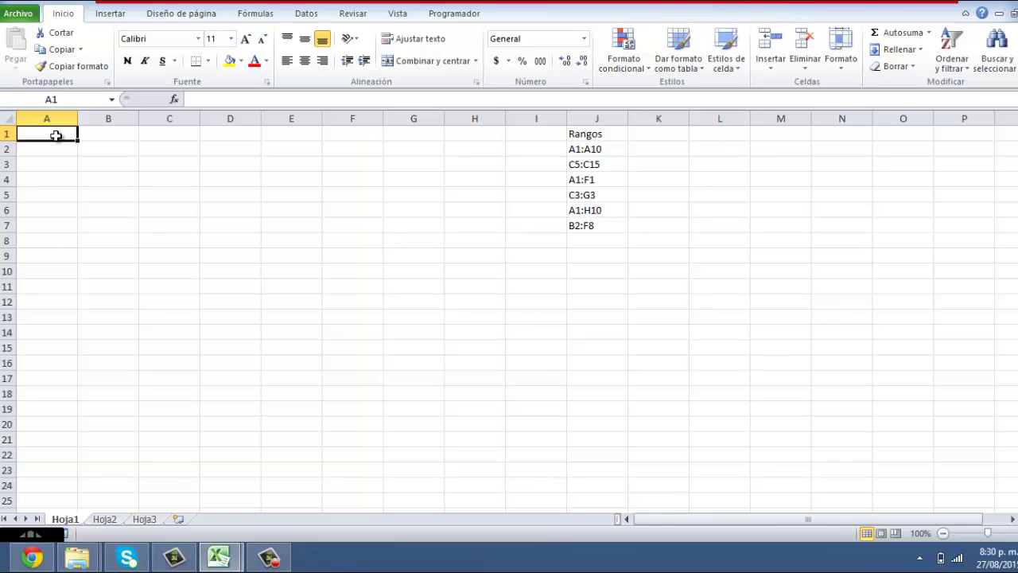
pyautogui.moveTo(51, 134); pyautogui.dragTo(216, 135)
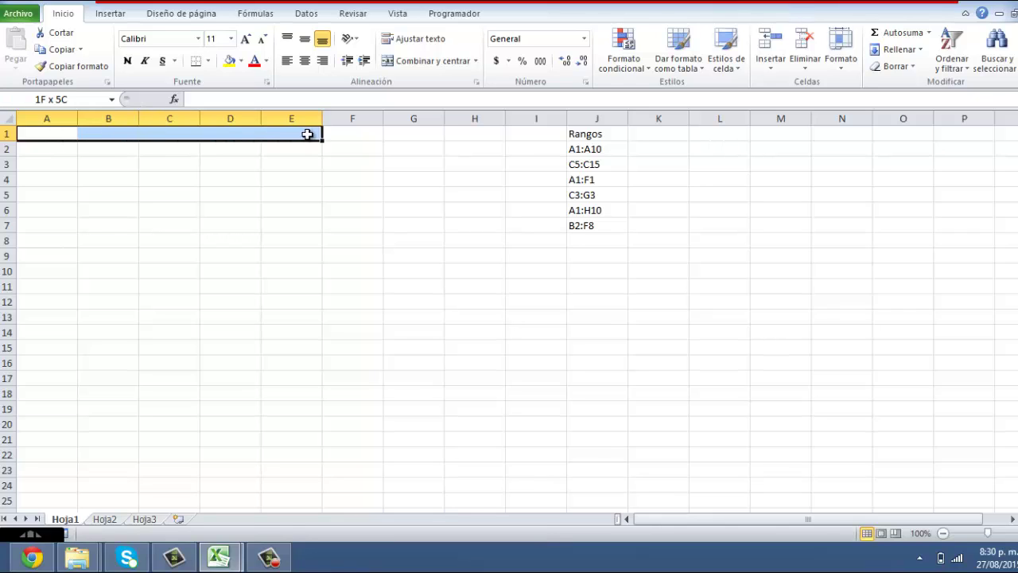
pyautogui.moveTo(216, 135); pyautogui.dragTo(348, 134)
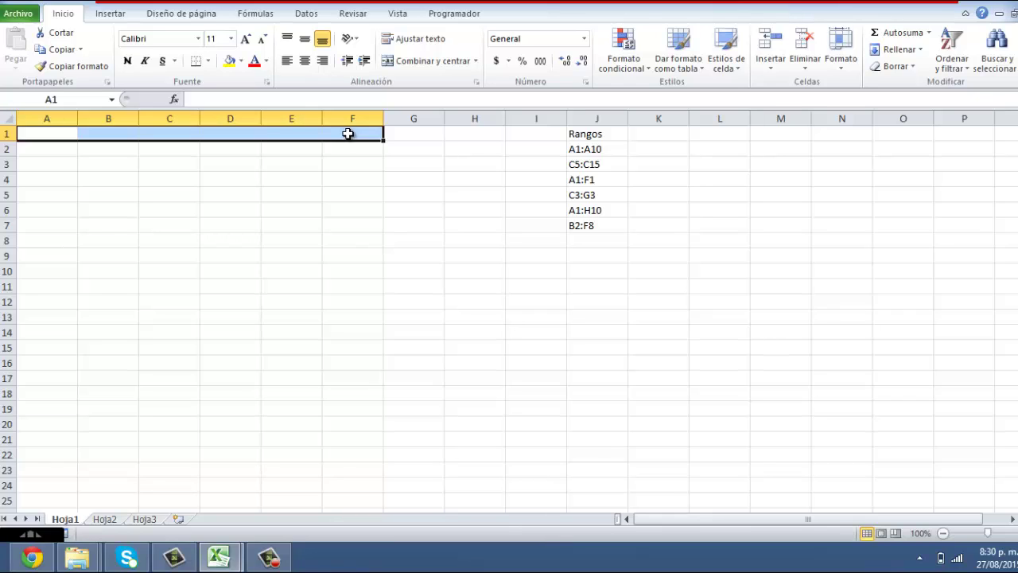
pyautogui.click(458, 228)
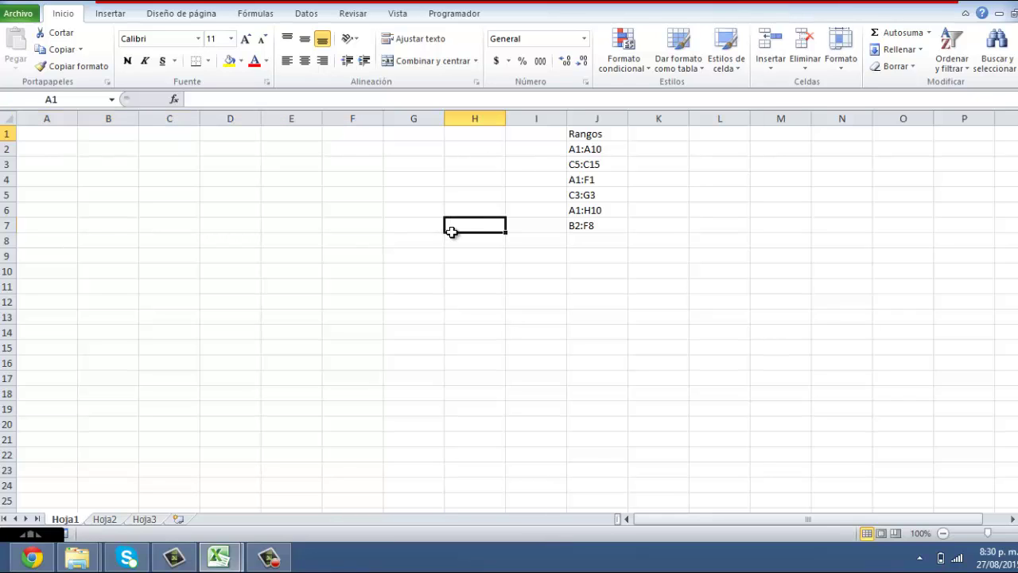
pyautogui.click(76, 99)
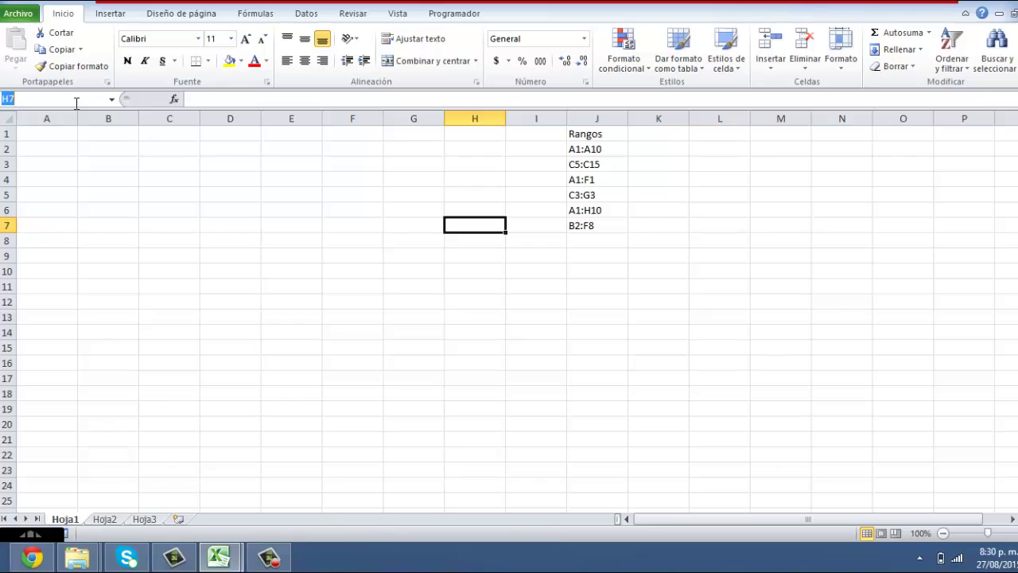
pyautogui.press('BackSpace')
pyautogui.press('Return')
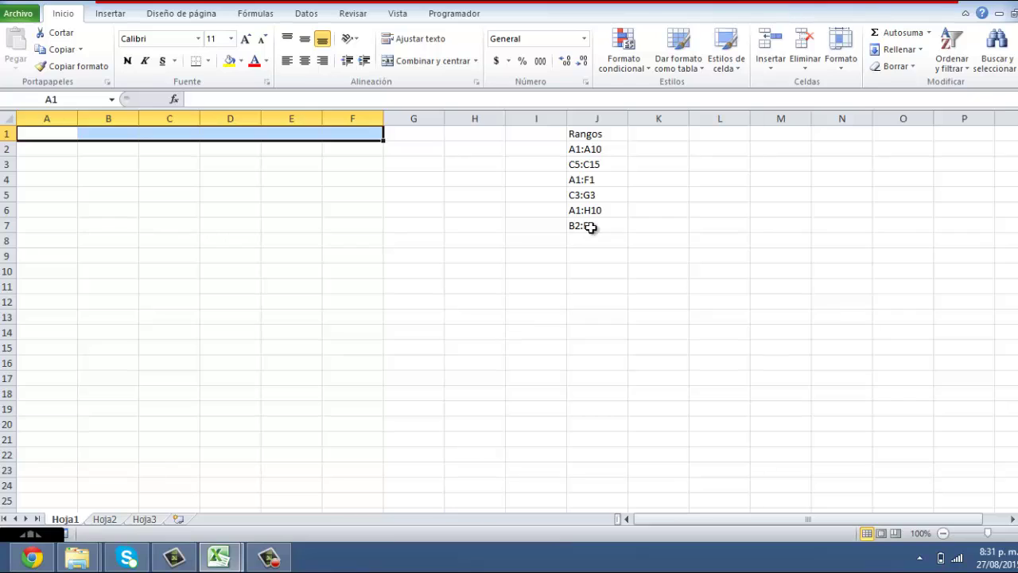
pyautogui.click(582, 298)
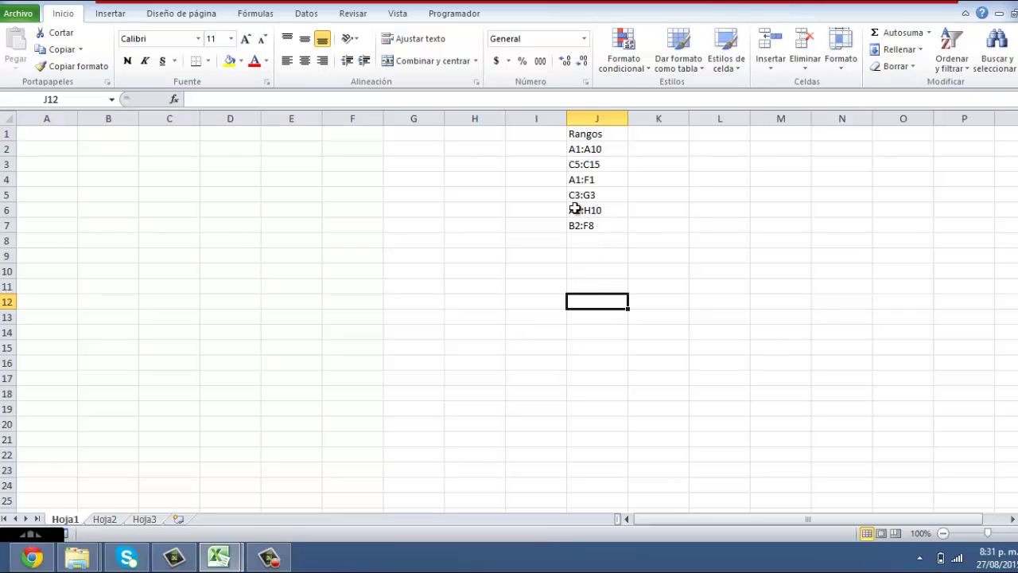
pyautogui.click(171, 162)
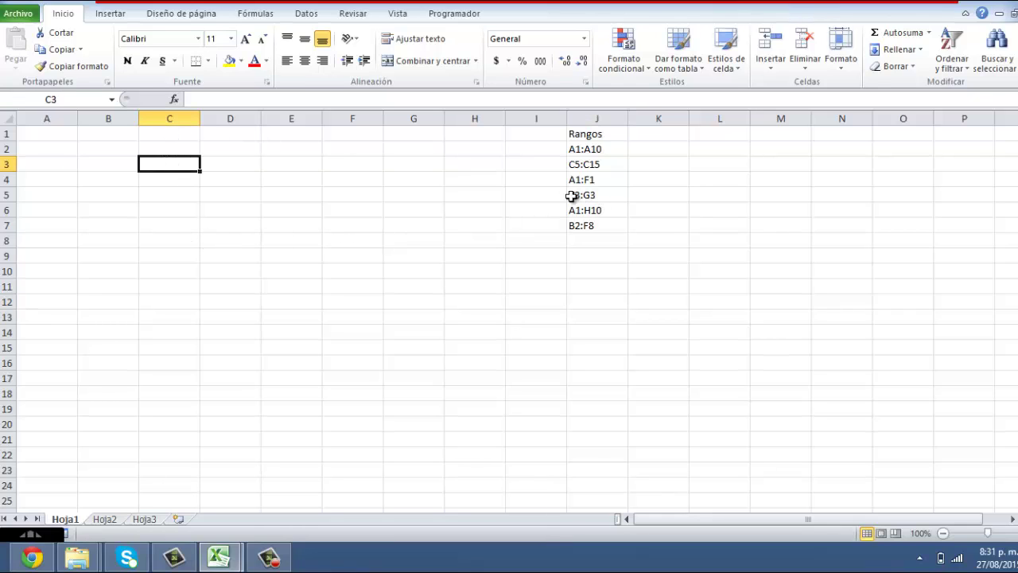
pyautogui.moveTo(171, 163); pyautogui.dragTo(422, 164)
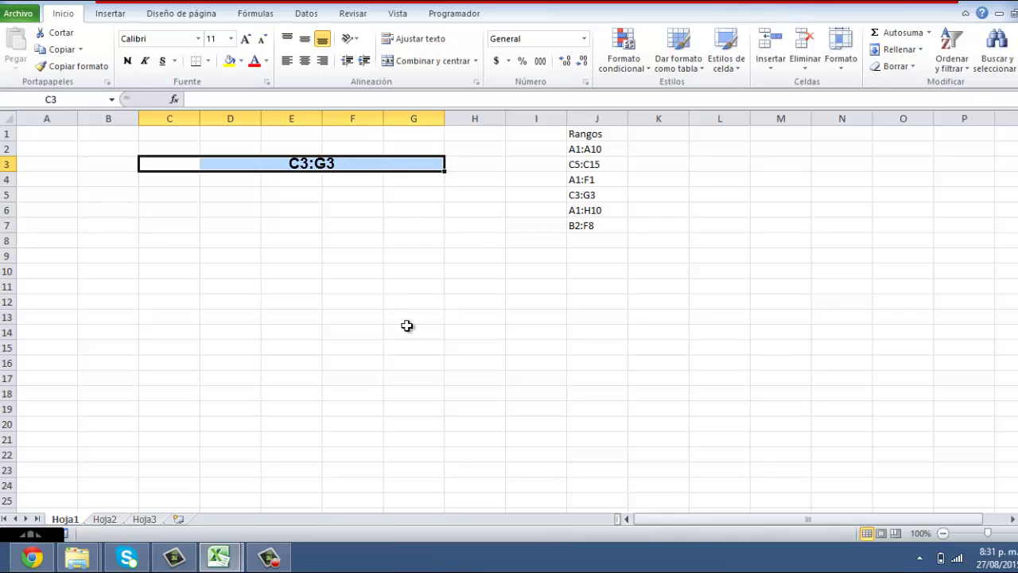
pyautogui.click(161, 211)
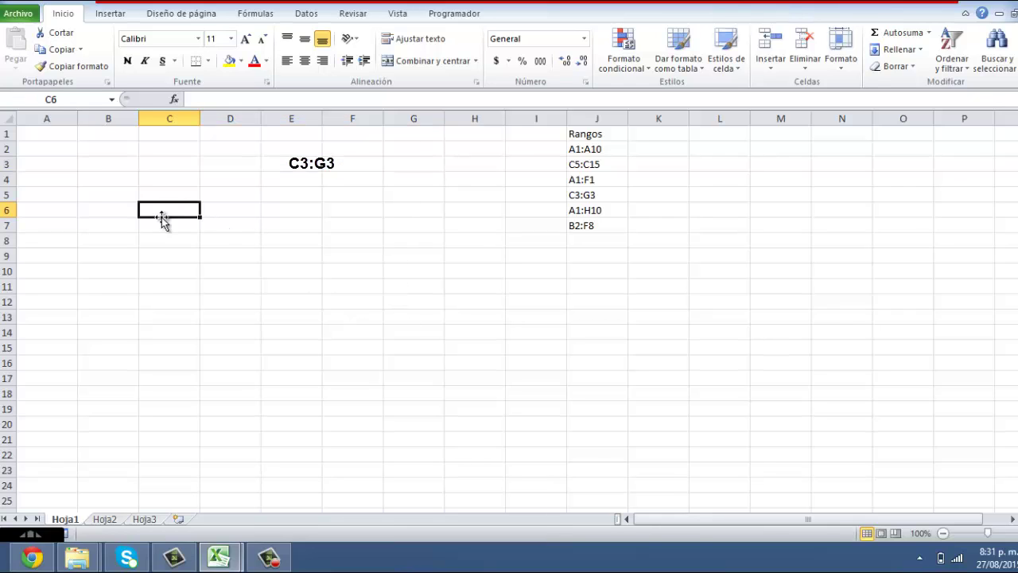
pyautogui.click(78, 98)
pyautogui.write('C')
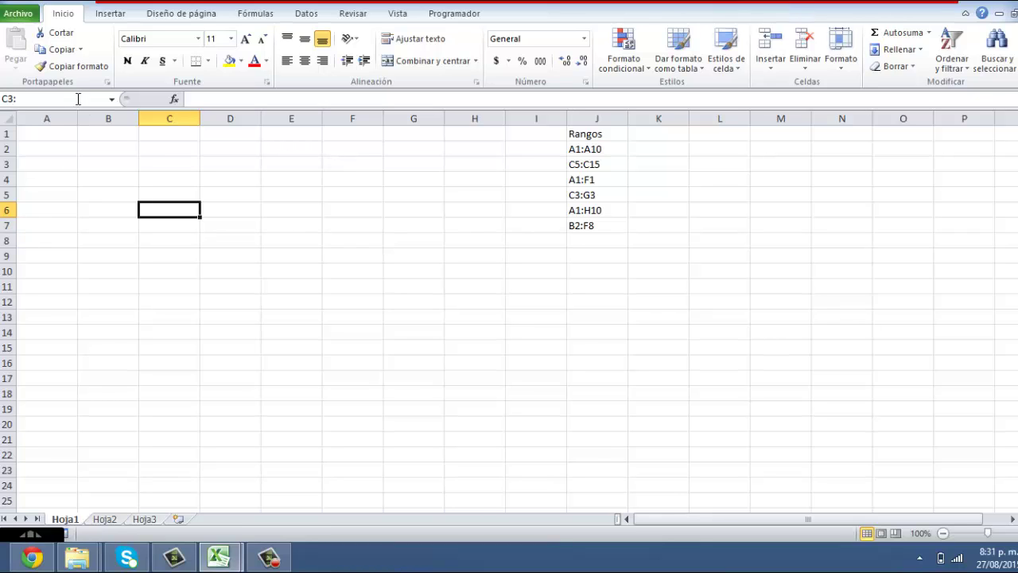
pyautogui.write('3')
pyautogui.press('Return')
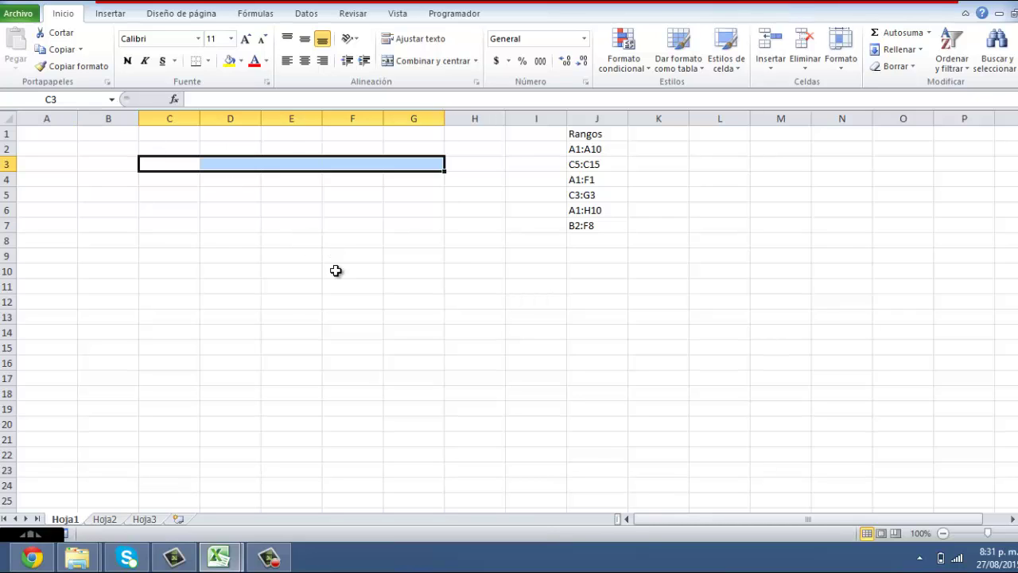
pyautogui.click(504, 374)
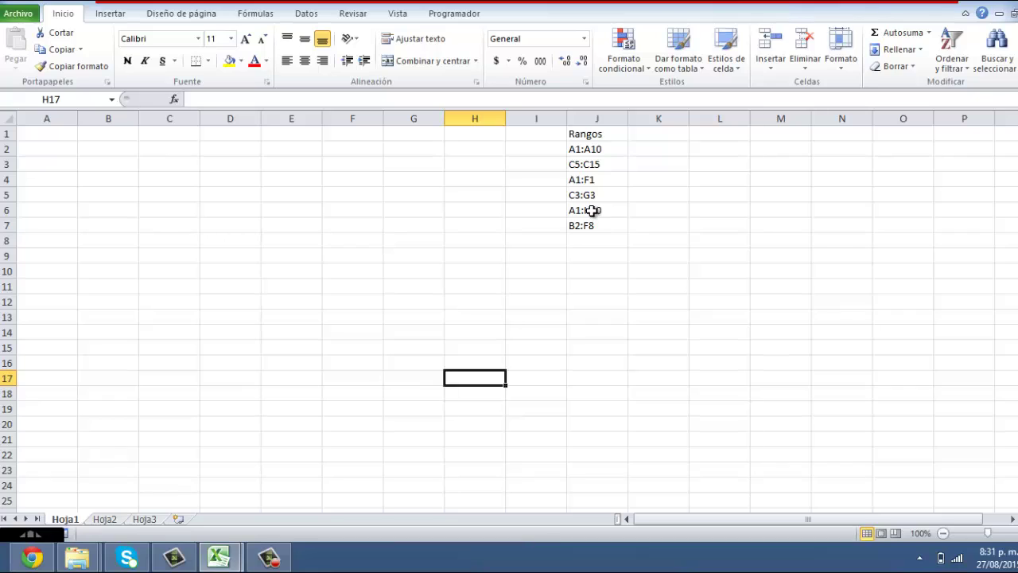
# Drag-select the block A1:H10, then clear the selection
pyautogui.click(36, 129)
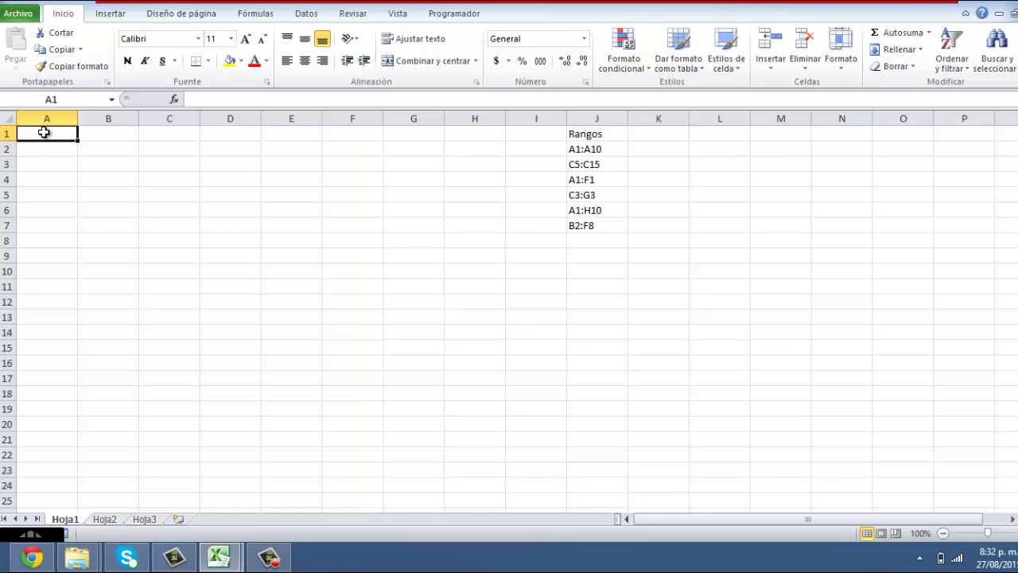
pyautogui.moveTo(43, 133)
pyautogui.mouseDown()
pyautogui.moveTo(471, 155)
pyautogui.moveTo(462, 268)
pyautogui.mouseUp()
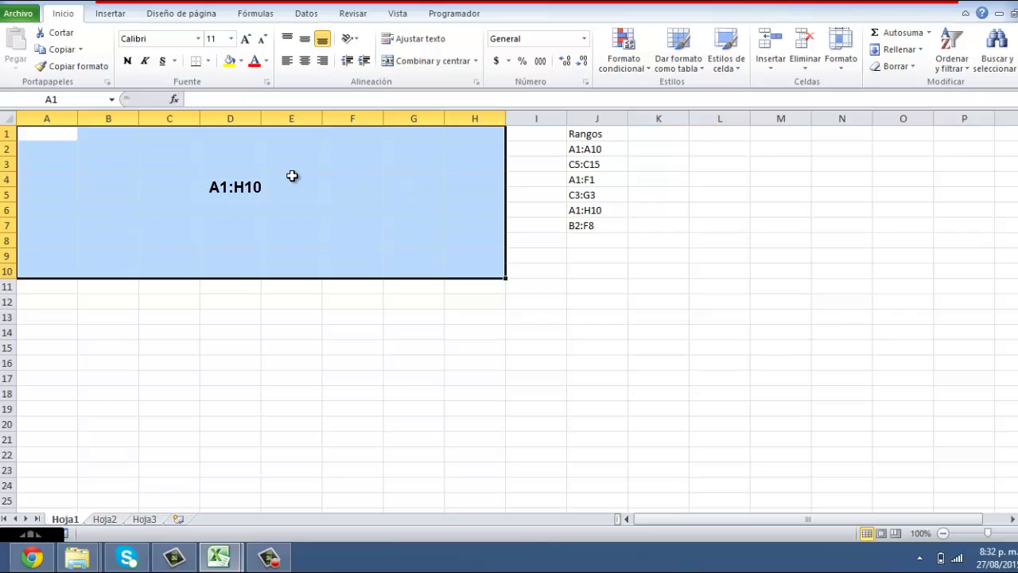
pyautogui.click(291, 376)
# Select A1:H10 again by entering its address in the Name Box
pyautogui.click(94, 106)
pyautogui.write('A')
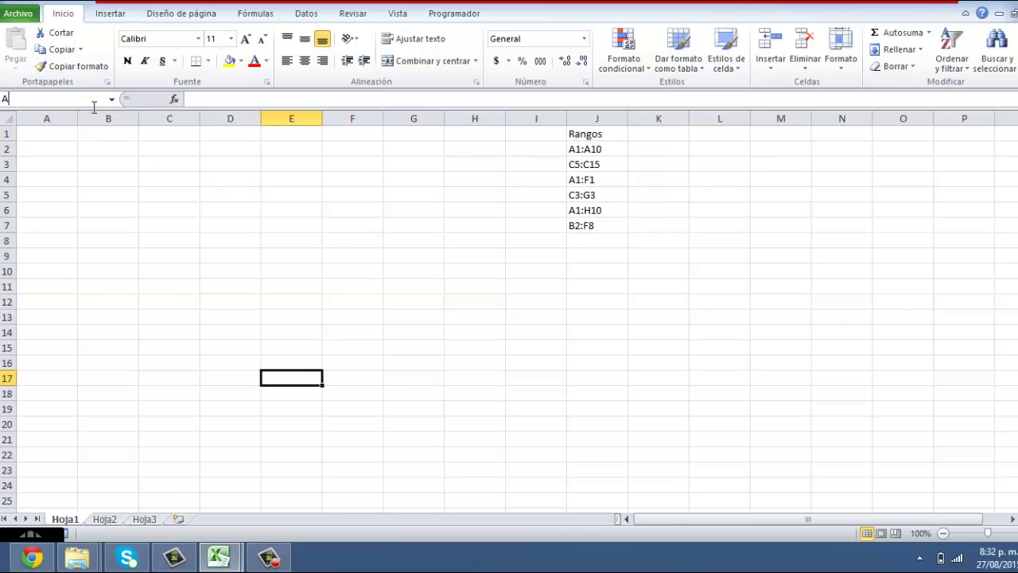
pyautogui.write('1')
pyautogui.write('0')
pyautogui.press('Return')
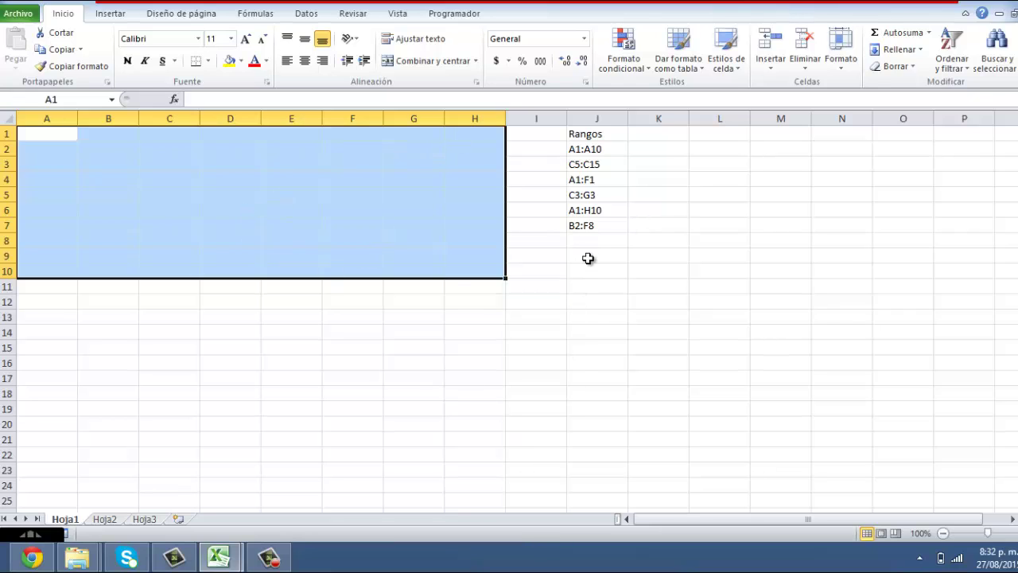
pyautogui.click(589, 231)
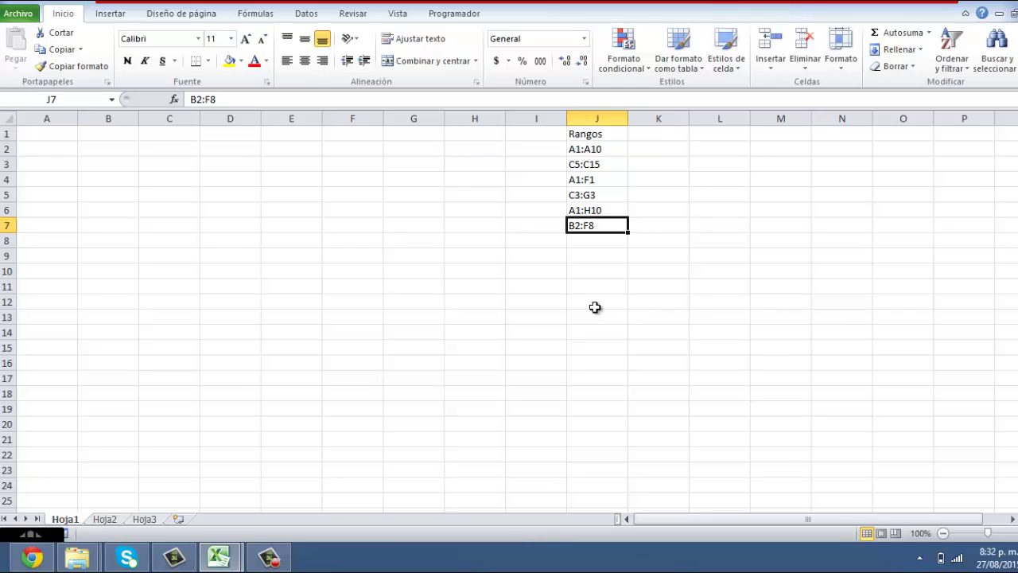
pyautogui.click(112, 148)
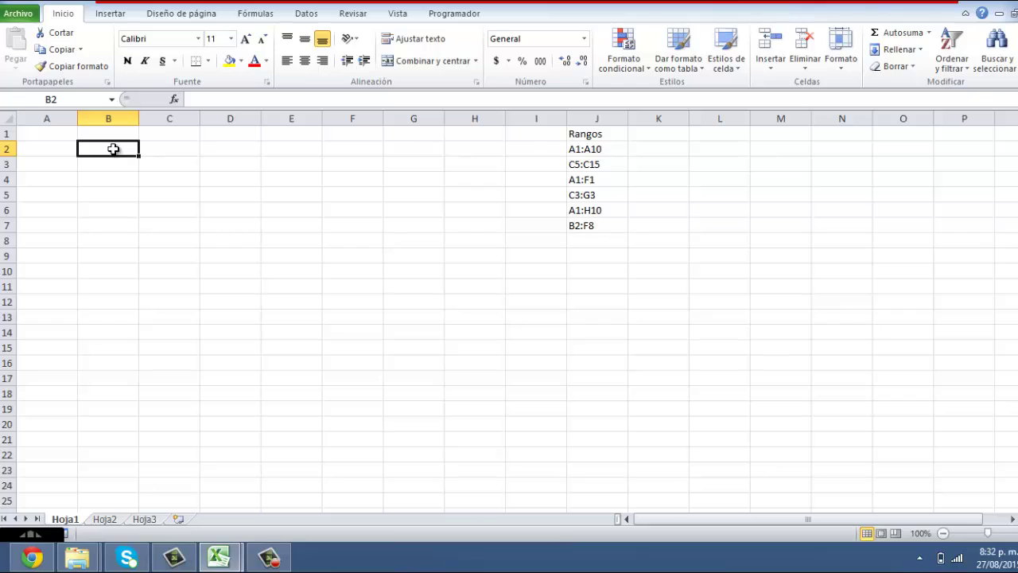
pyautogui.moveTo(113, 149)
pyautogui.mouseDown()
pyautogui.moveTo(346, 160)
pyautogui.moveTo(347, 242)
pyautogui.mouseUp()
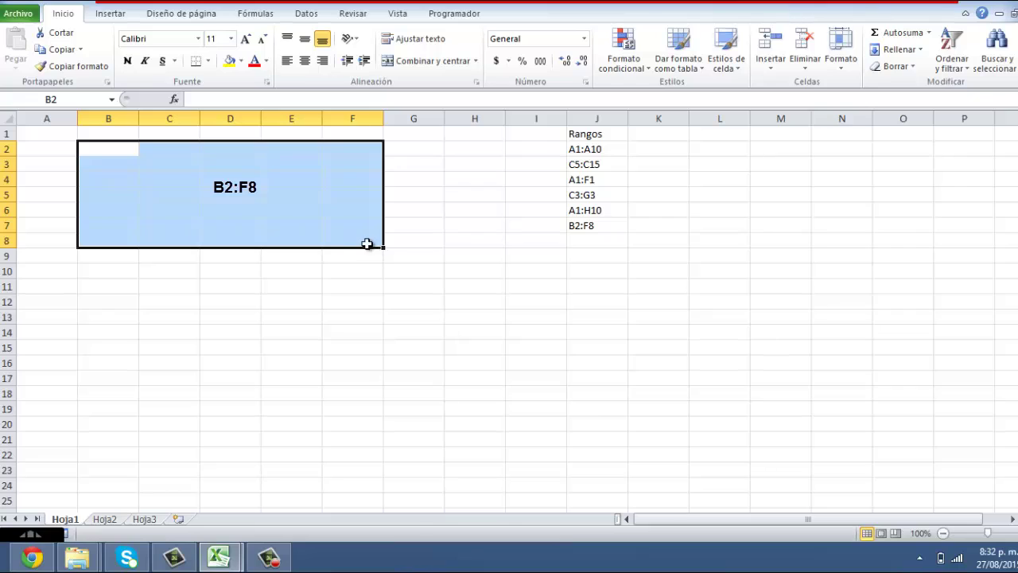
pyautogui.click(289, 299)
pyautogui.click(89, 100)
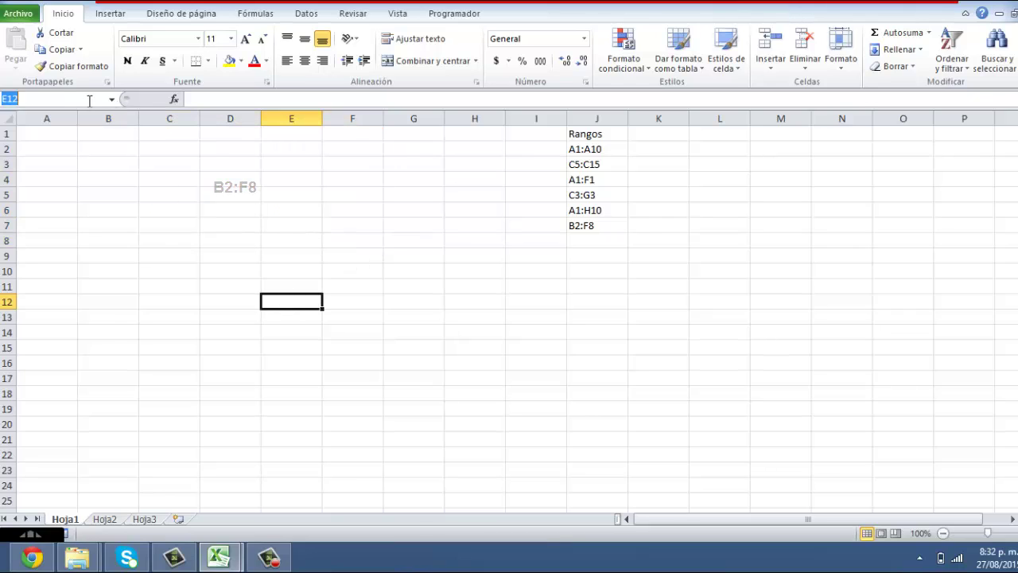
pyautogui.write('B2:')
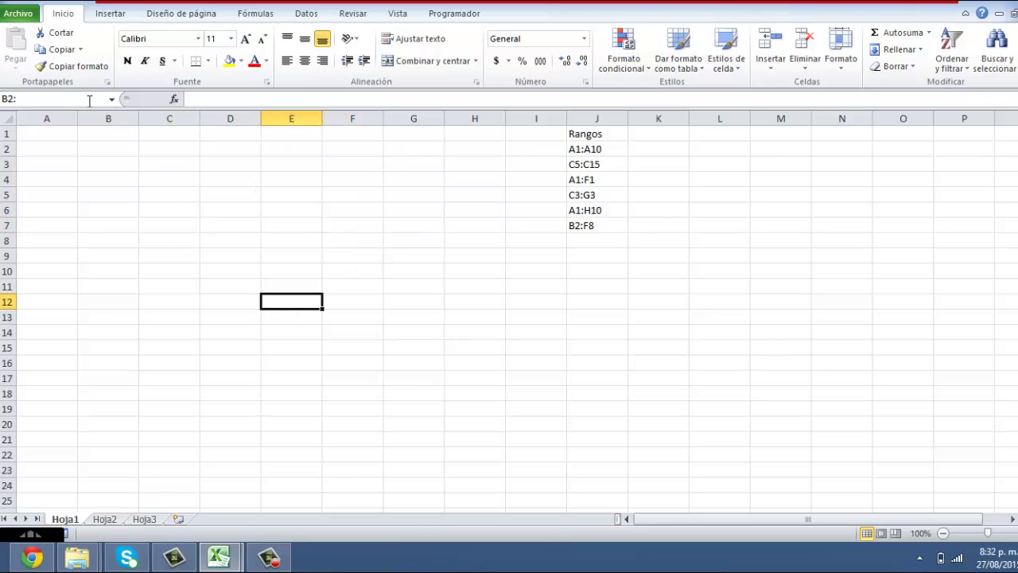
pyautogui.write('F8')
pyautogui.press('Return')
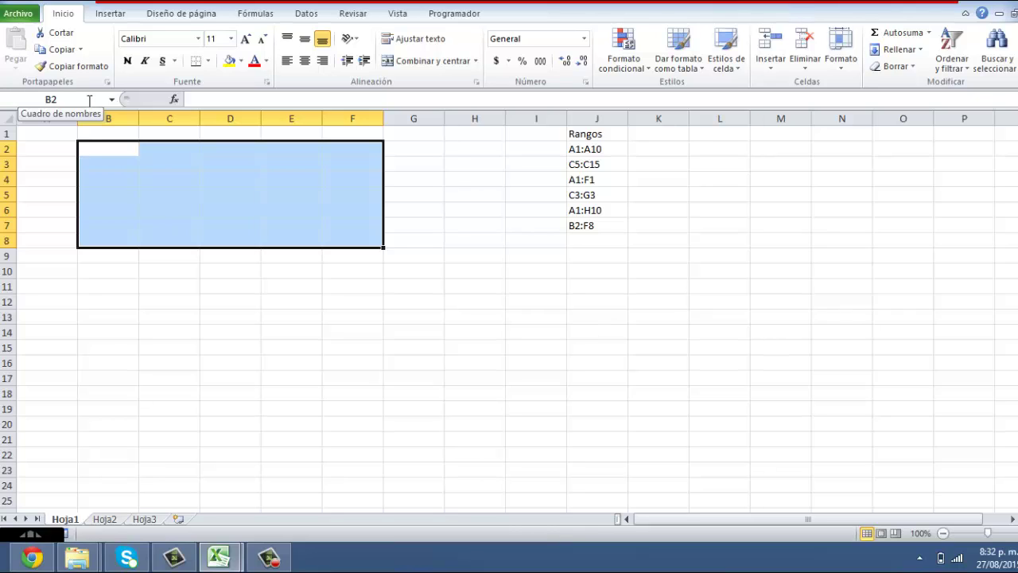
pyautogui.click(71, 132)
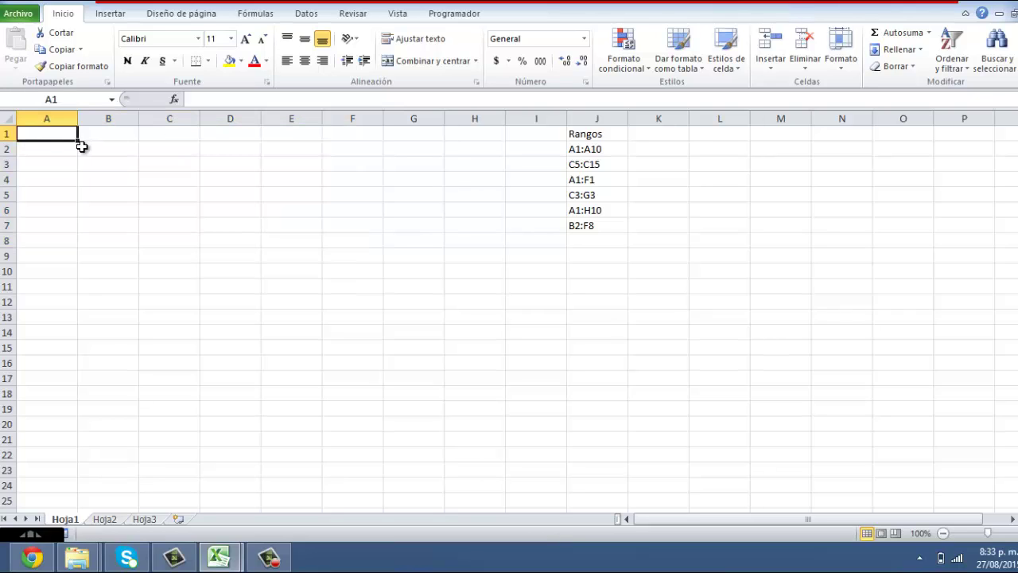
# Enter the headers NOMBRES in A1 and APELLIDOS in B1
pyautogui.write('N')
pyautogui.write('OMBRES')
pyautogui.press('Tab')
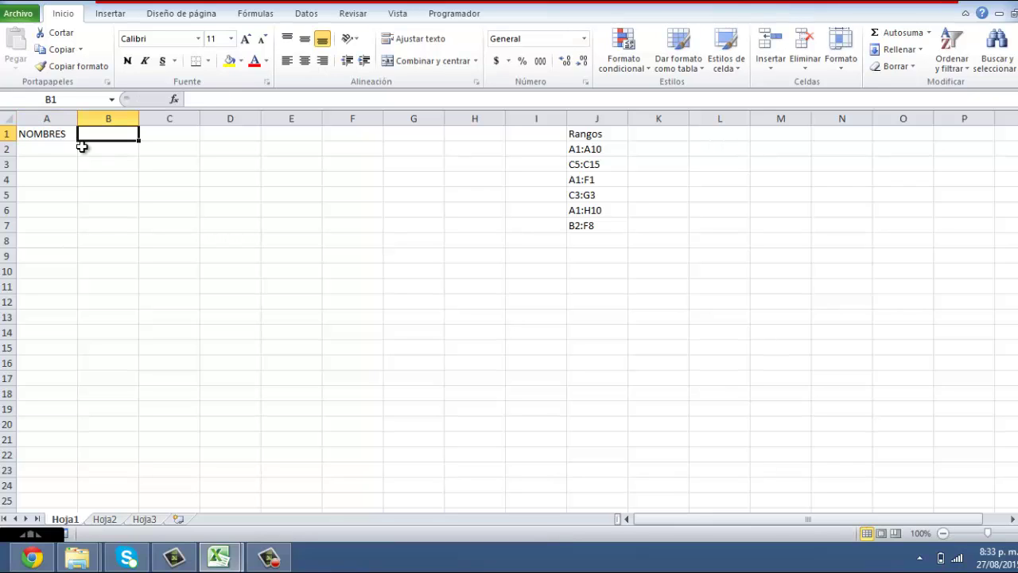
pyautogui.write('APELLIDOS')
pyautogui.press('Return')
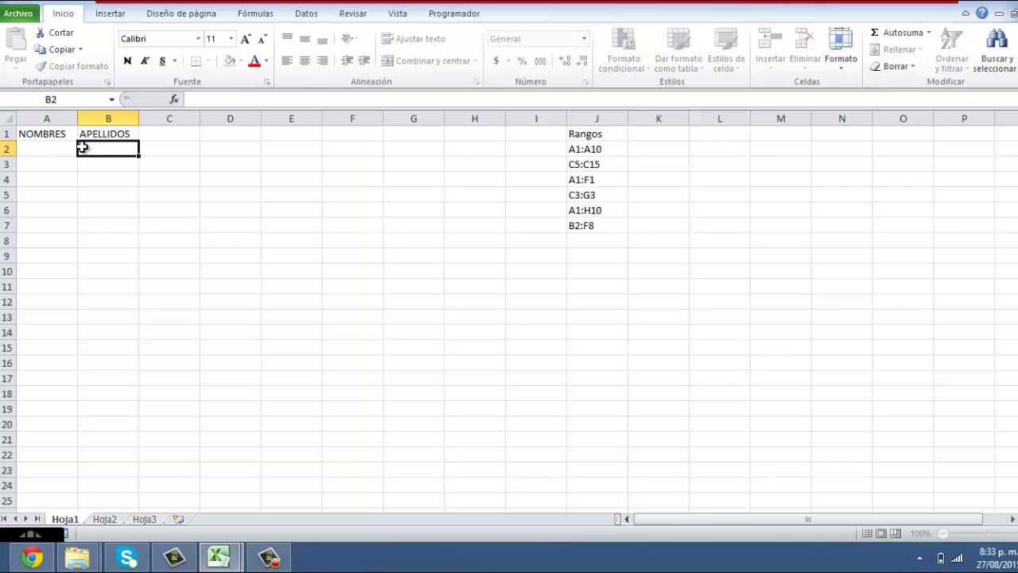
pyautogui.press('Left')
pyautogui.write('JUAN')
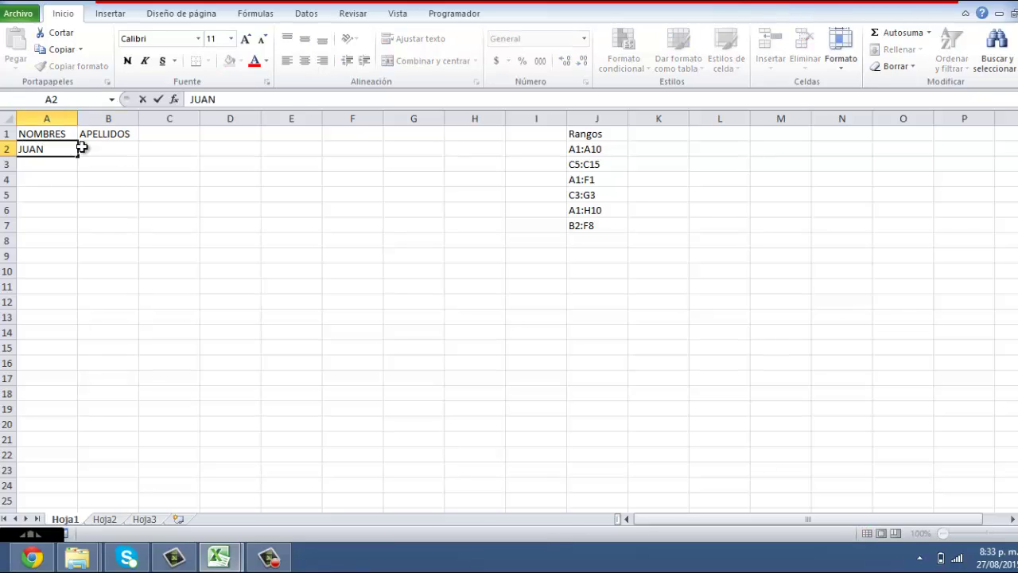
pyautogui.press('Tab')
pyautogui.write('QU')
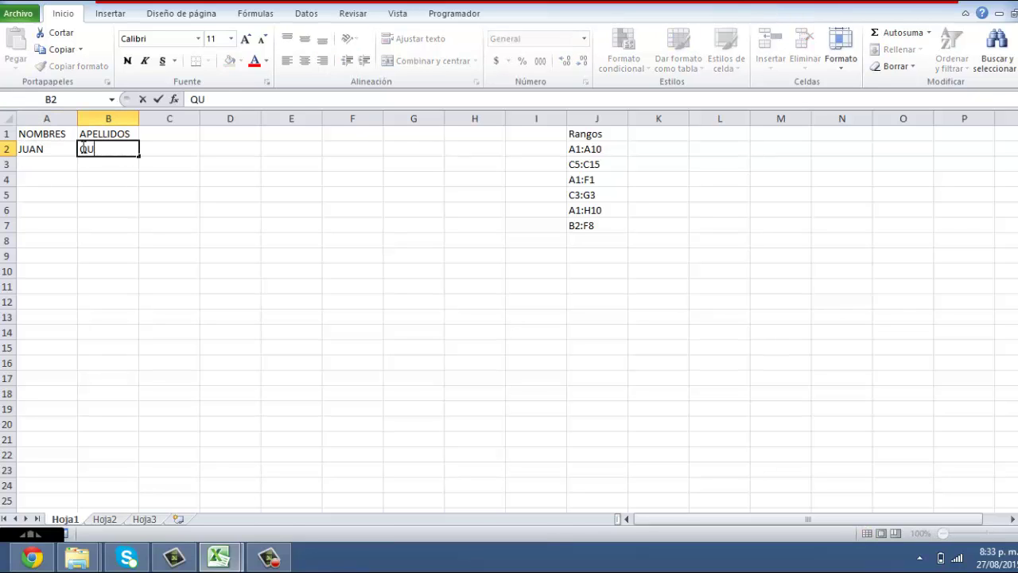
pyautogui.write('INTERO')
pyautogui.press('Return')
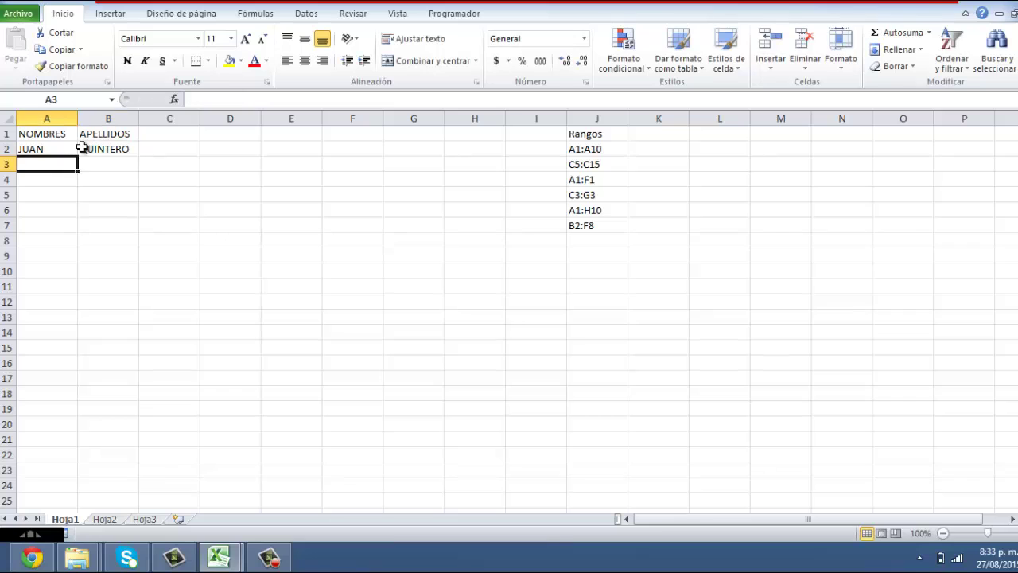
pyautogui.write('SONIA')
pyautogui.press('Tab')
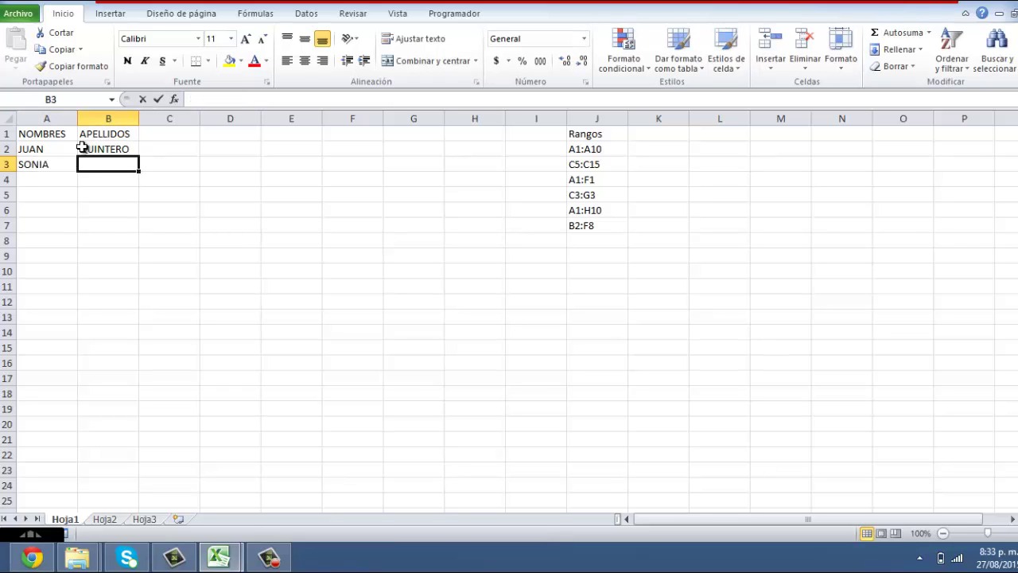
pyautogui.write('OSPINA')
pyautogui.press('Return')
pyautogui.press('Left')
pyautogui.write('ALEX')
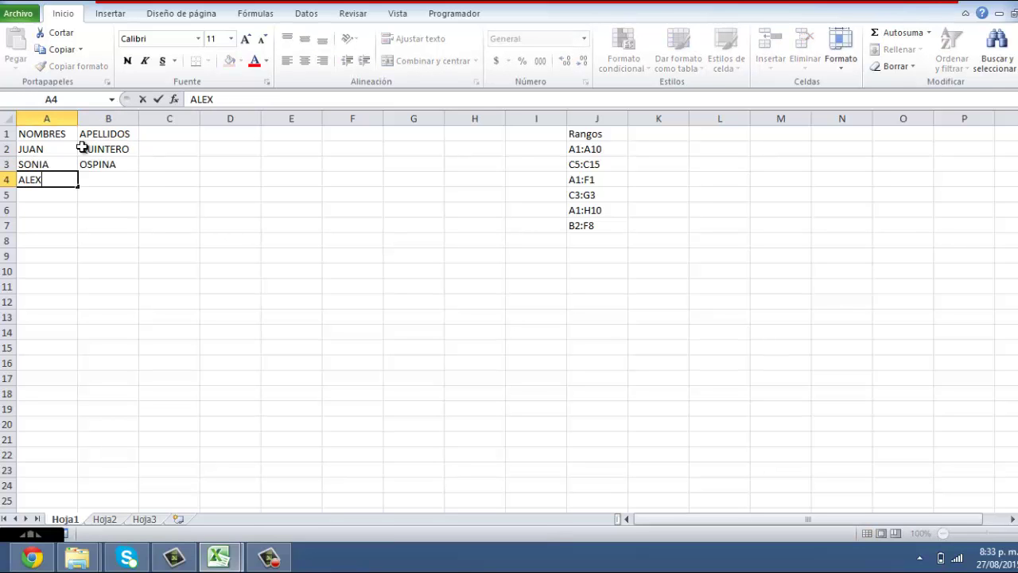
pyautogui.press('Tab')
pyautogui.write('LOPERA')
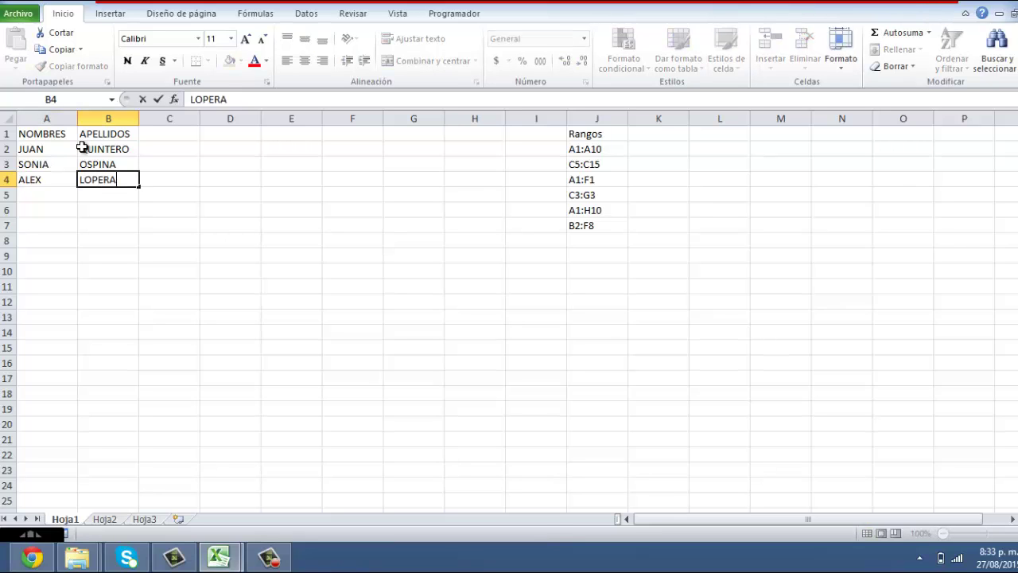
pyautogui.press('Return')
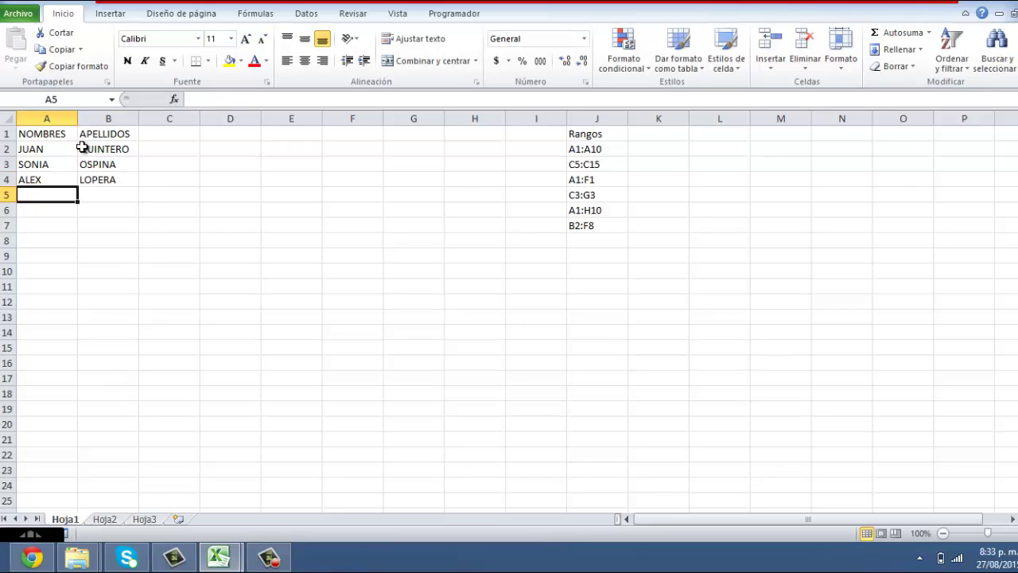
pyautogui.write('CARLOS')
pyautogui.press('Tab')
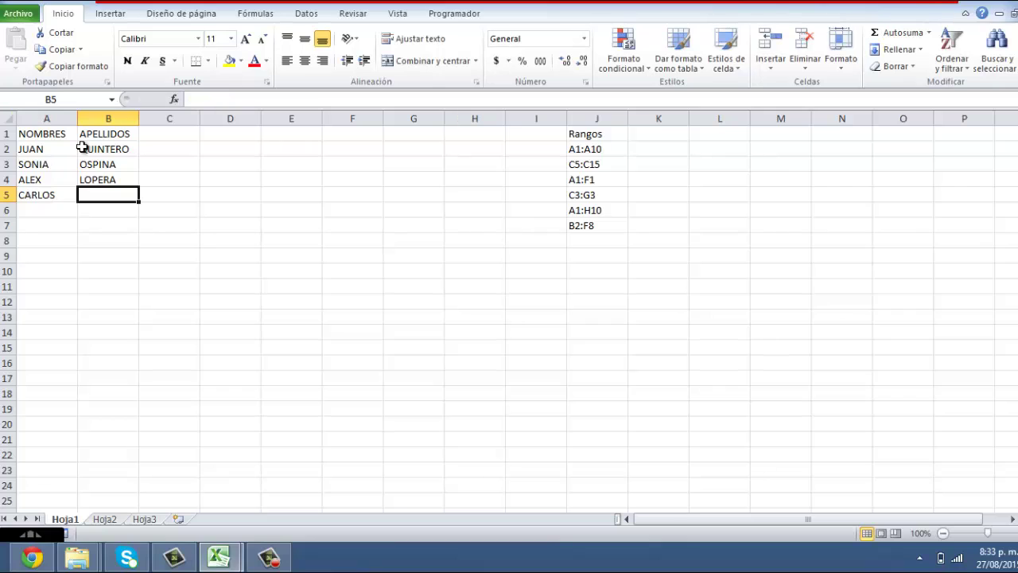
pyautogui.write('VALE')
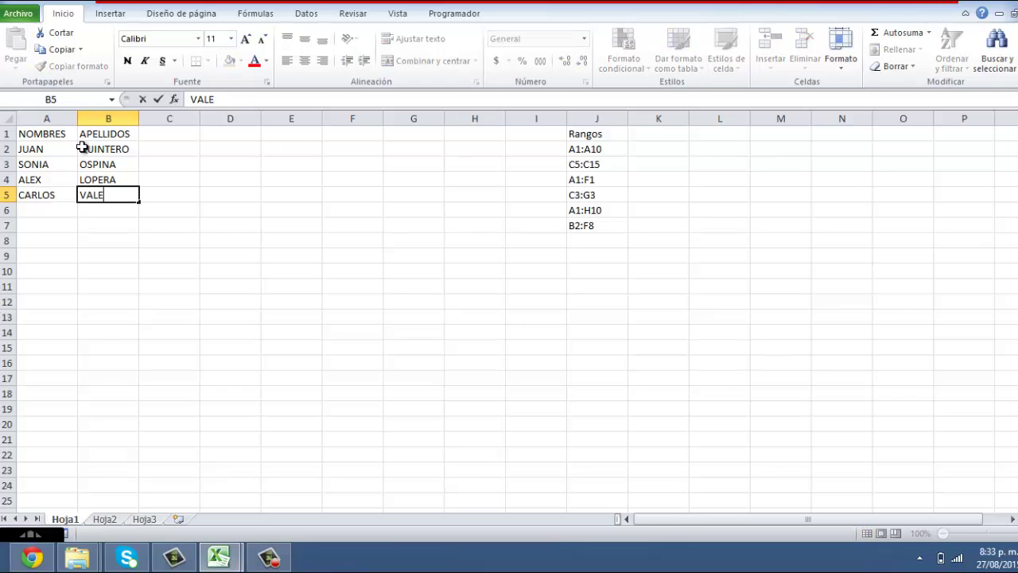
pyautogui.write('NCIA')
pyautogui.press('Down')
pyautogui.press('Down')
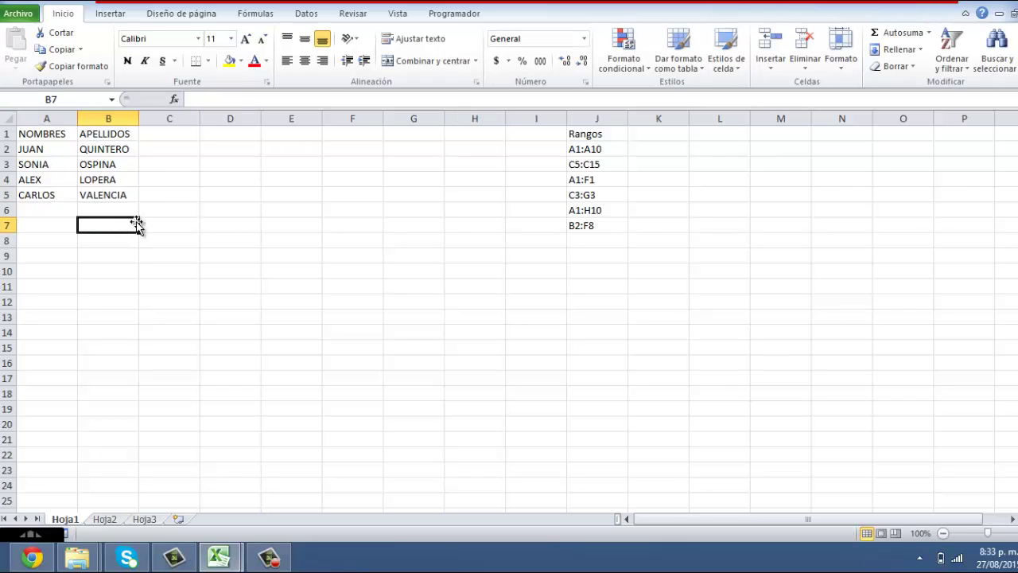
pyautogui.click(55, 208)
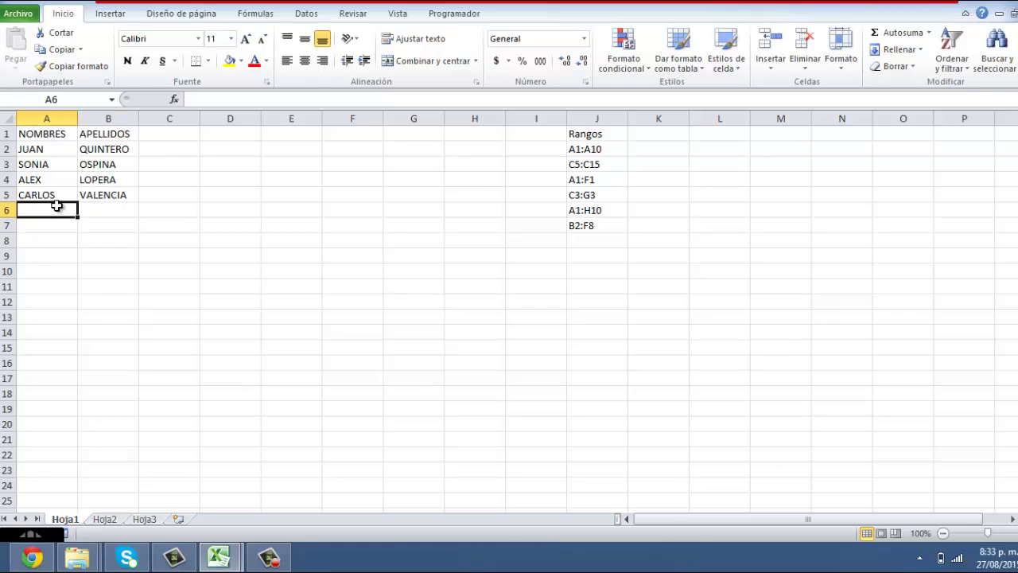
pyautogui.write('MARIANA')
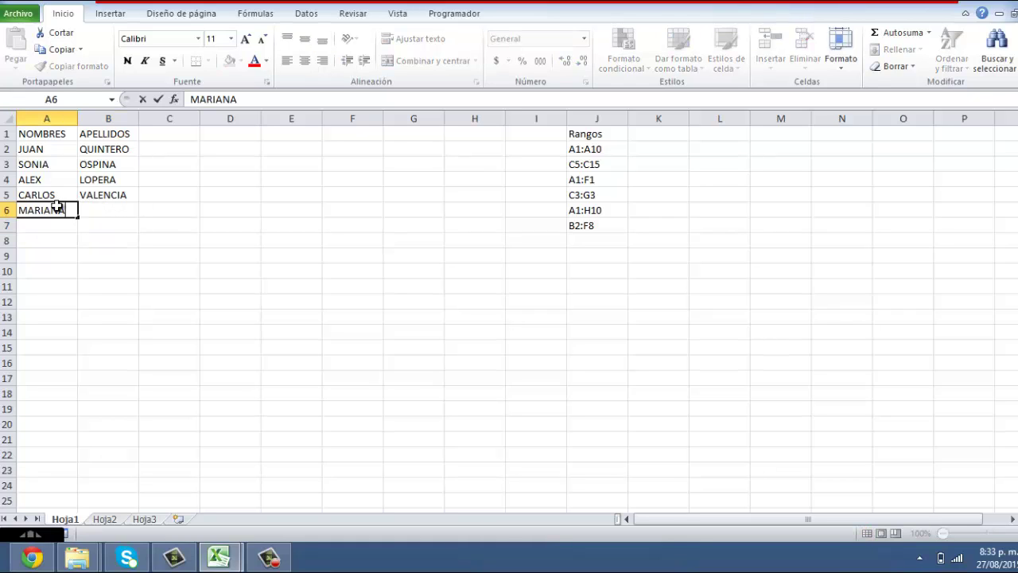
pyautogui.press('Tab')
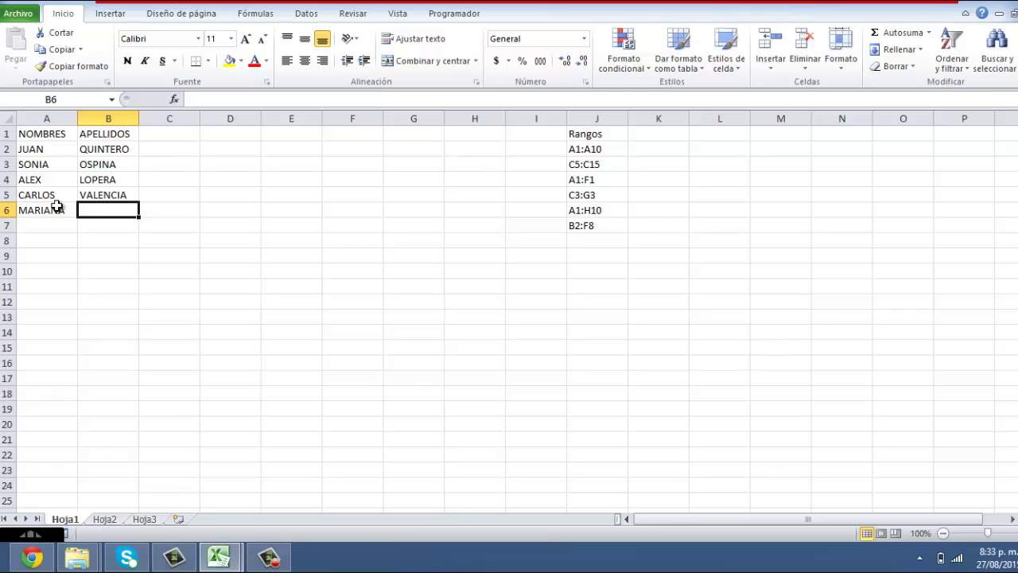
pyautogui.write('MENDEZ')
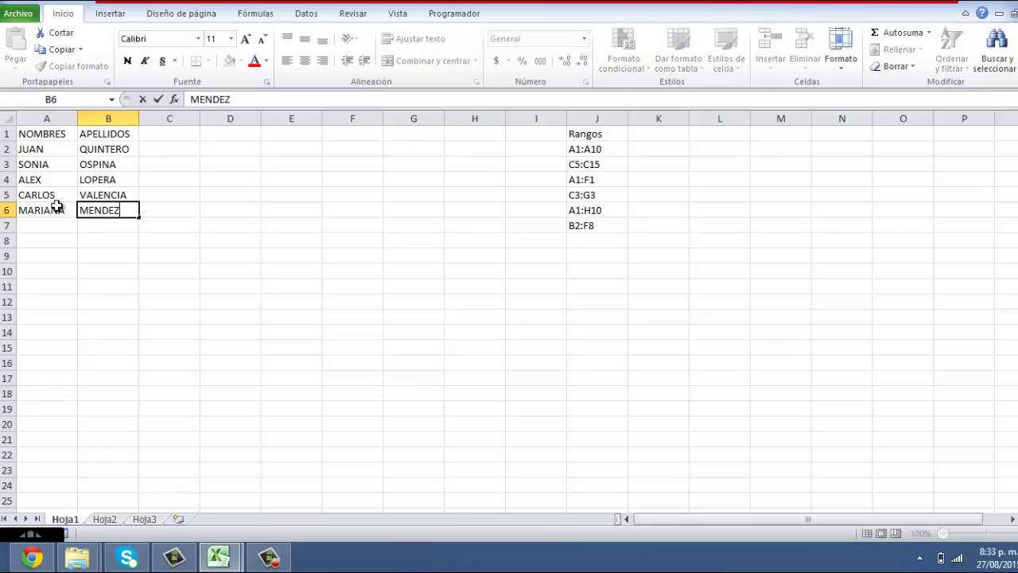
pyautogui.press('Return')
pyautogui.click(73, 300)
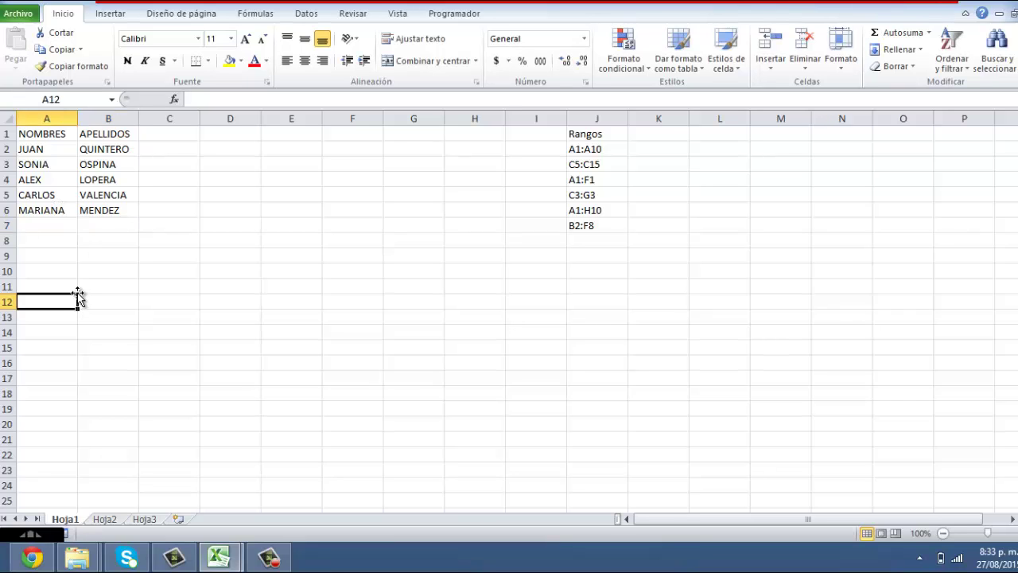
# Select the first names A2:A6 and name the range NOMBRES in the Name Box
pyautogui.click(50, 147)
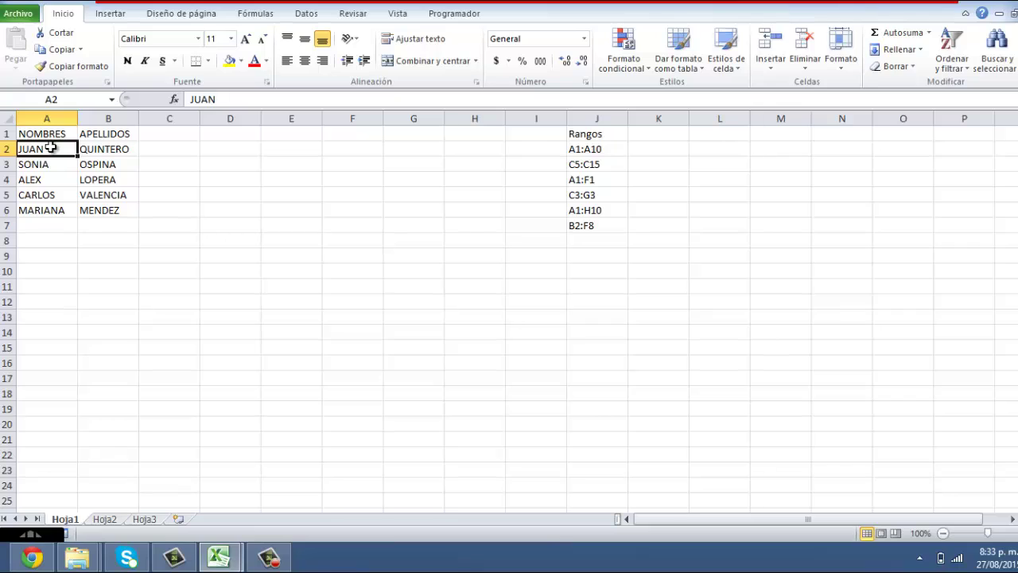
pyautogui.moveTo(50, 147); pyautogui.dragTo(53, 208)
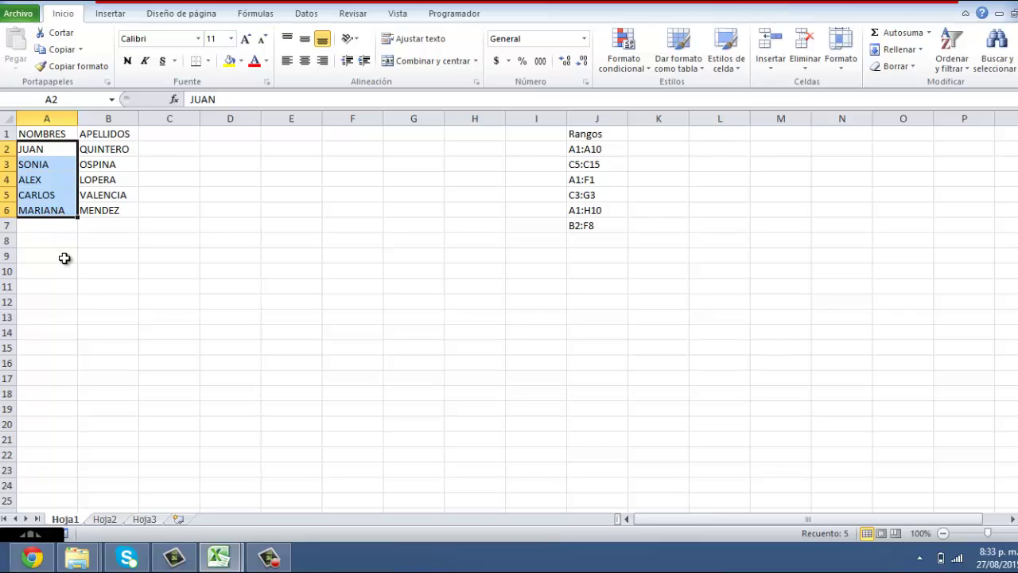
pyautogui.click(82, 100)
pyautogui.press('BackSpace')
pyautogui.write('NOMBRES')
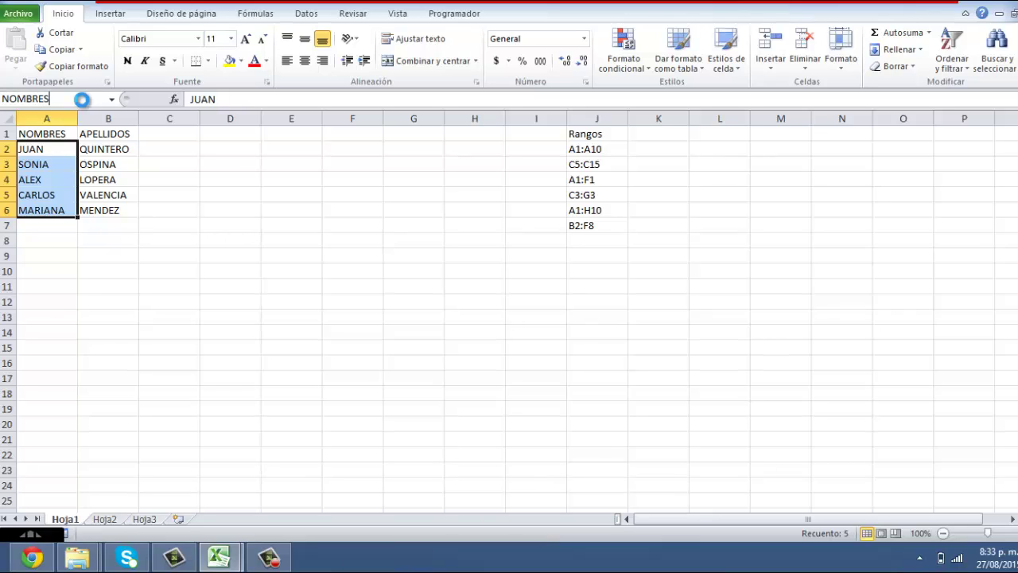
pyautogui.press('Return')
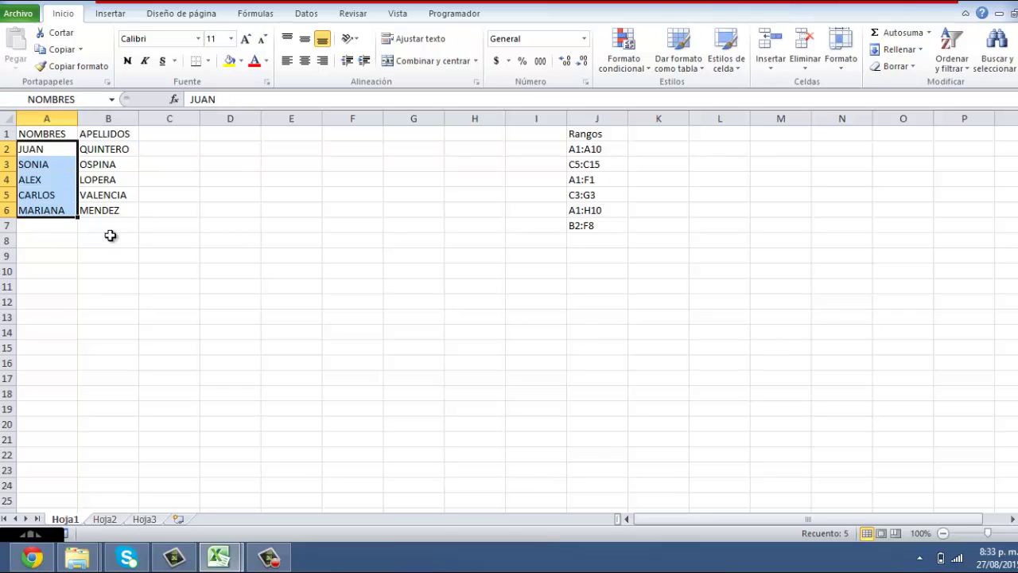
pyautogui.click(111, 236)
# Select the surnames B2:B6 and name the range APELLIDOS
pyautogui.moveTo(124, 149); pyautogui.dragTo(124, 208)
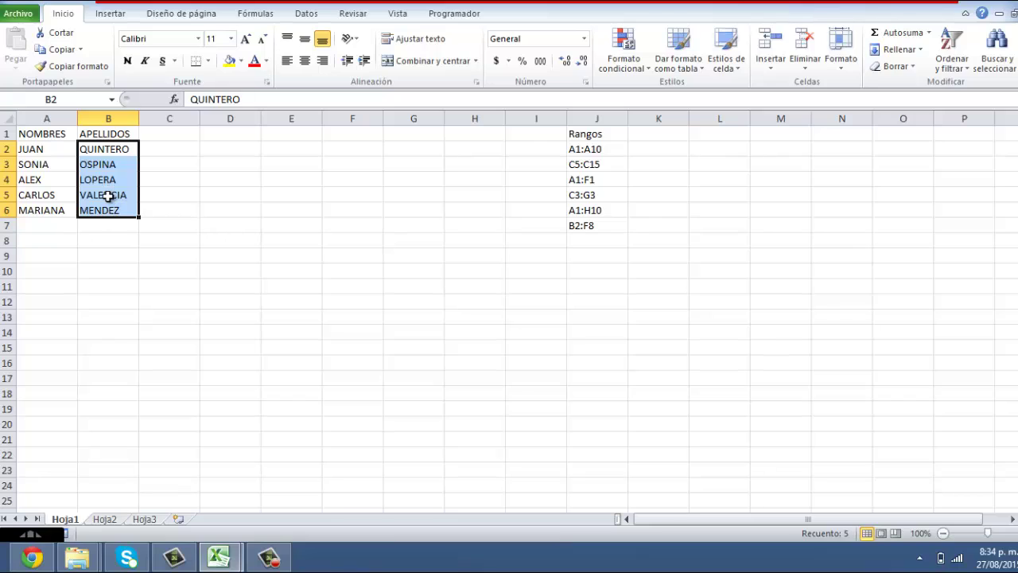
pyautogui.click(74, 99)
pyautogui.write('APELLIDOS')
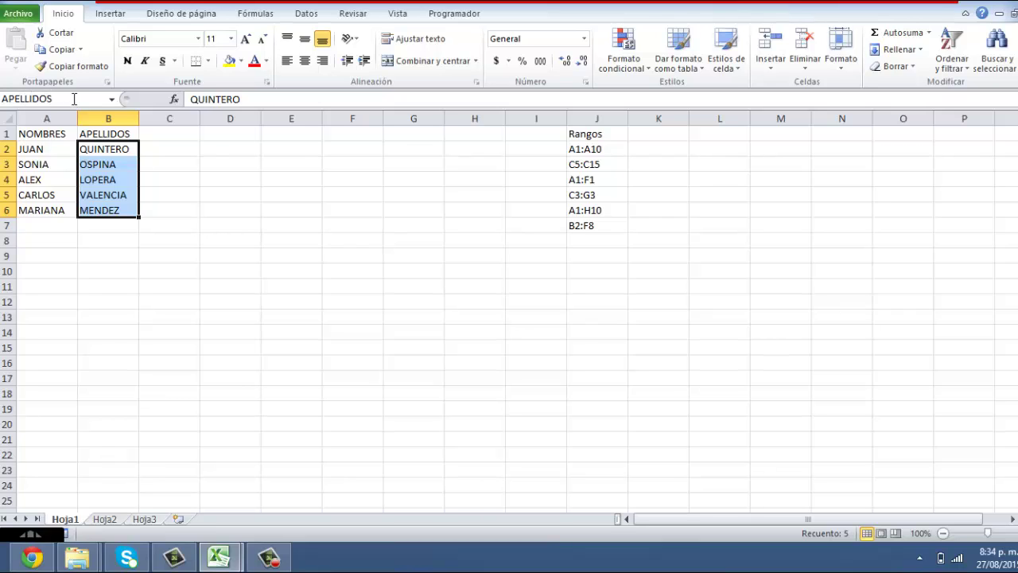
pyautogui.press('Return')
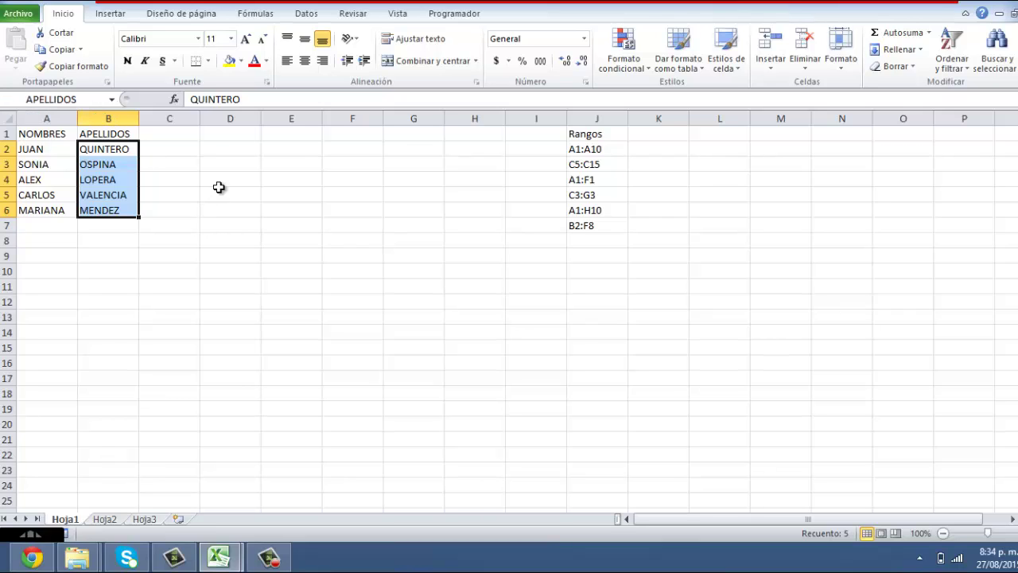
pyautogui.click(213, 149)
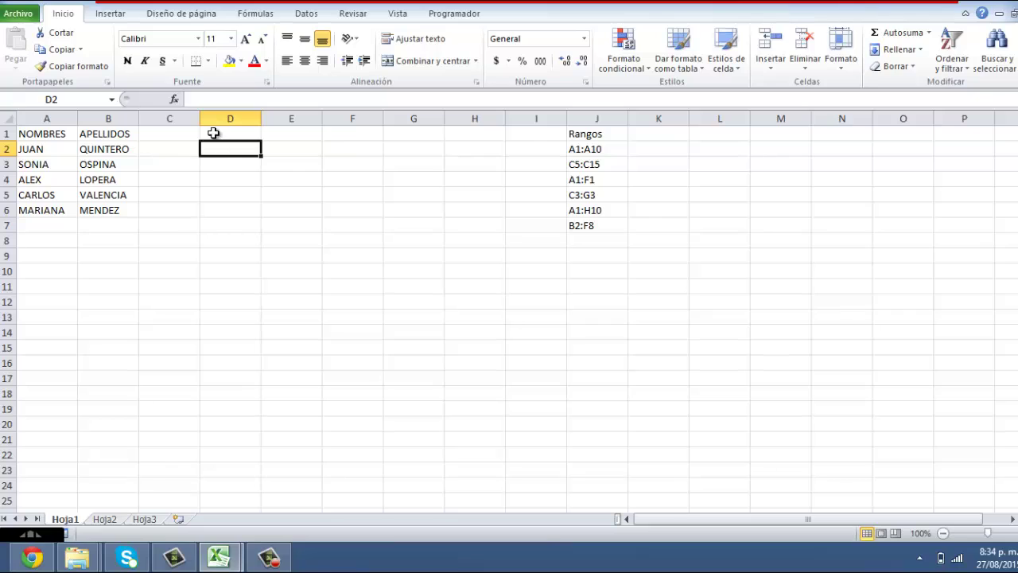
# Select the empty block D2:G6 and enter OTROS in the Name Box as its name
pyautogui.moveTo(218, 149); pyautogui.dragTo(341, 210)
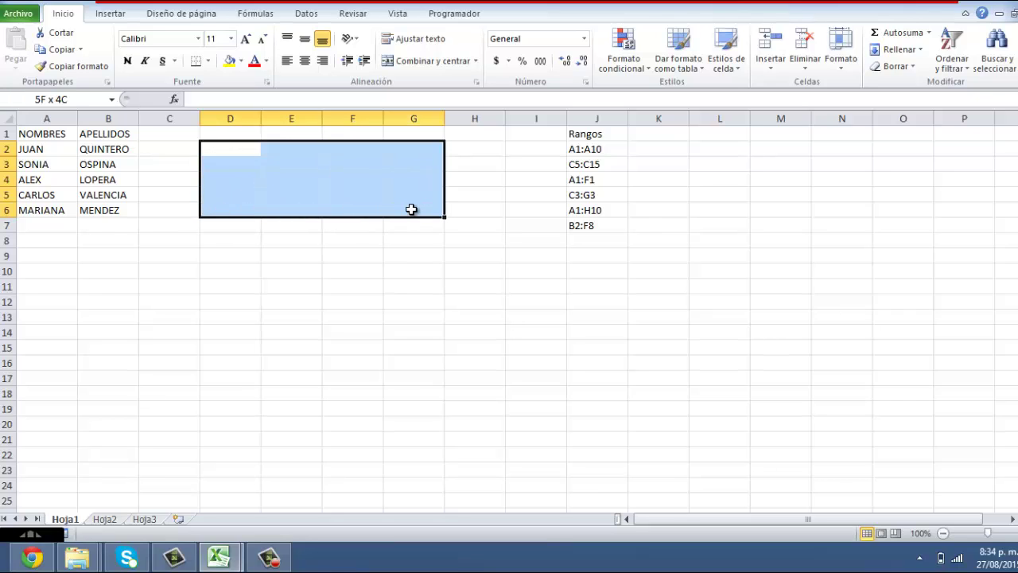
pyautogui.moveTo(341, 209); pyautogui.dragTo(415, 209)
pyautogui.click(75, 99)
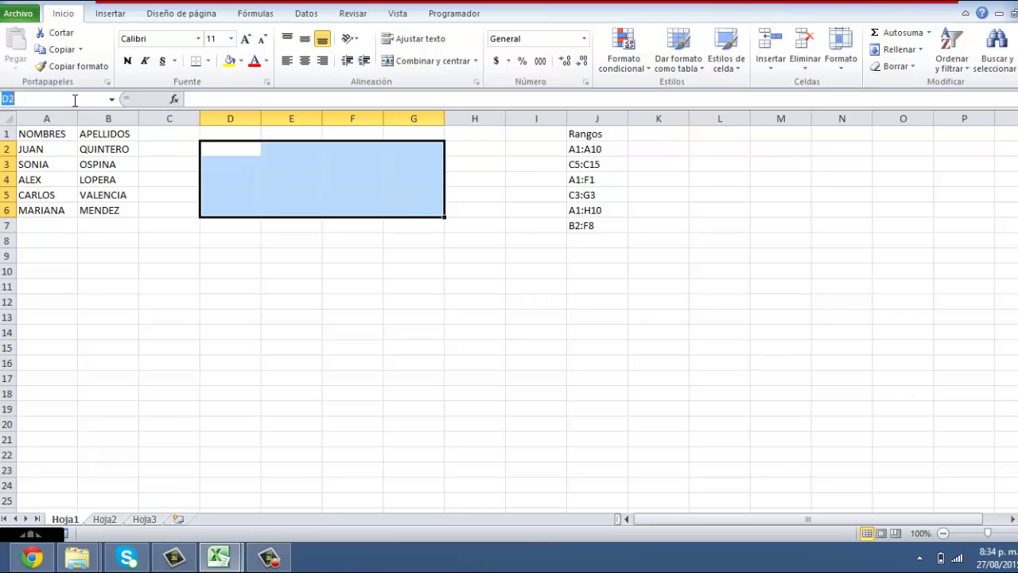
pyautogui.write('OTROS')
pyautogui.press('Return')
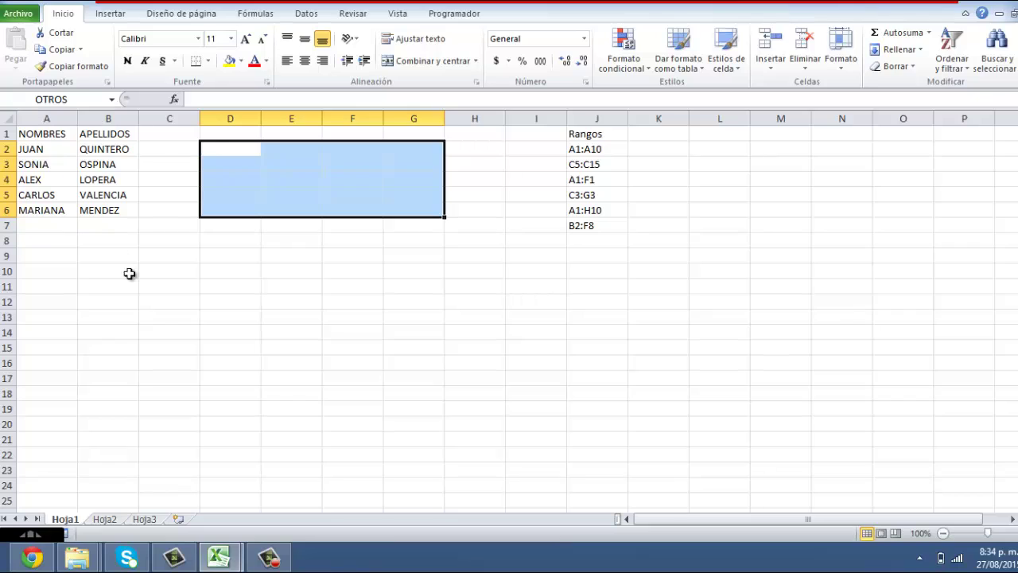
pyautogui.click(160, 318)
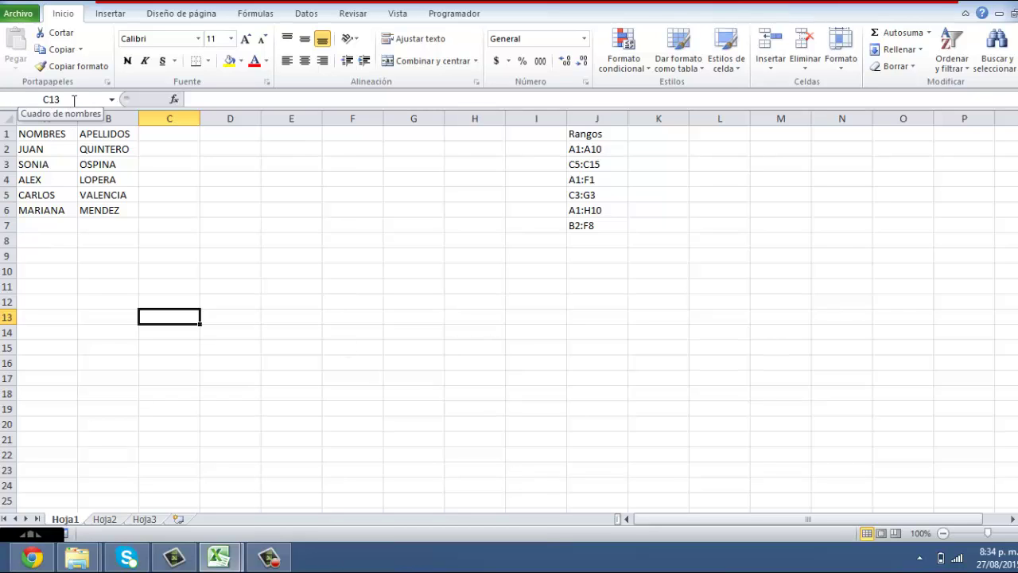
pyautogui.click(74, 99)
pyautogui.press('BackSpace')
pyautogui.write('NOMBRES')
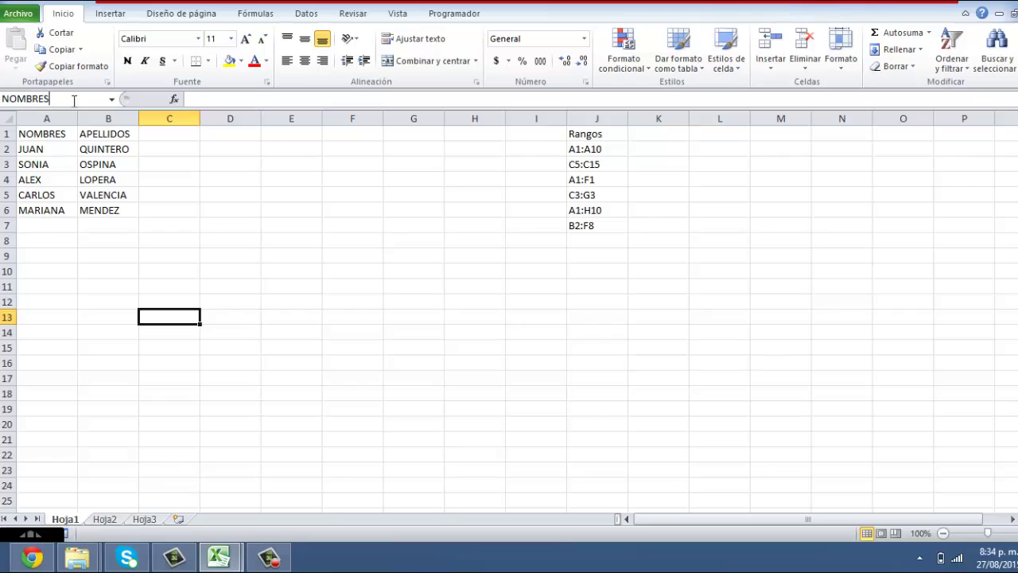
pyautogui.press('Return')
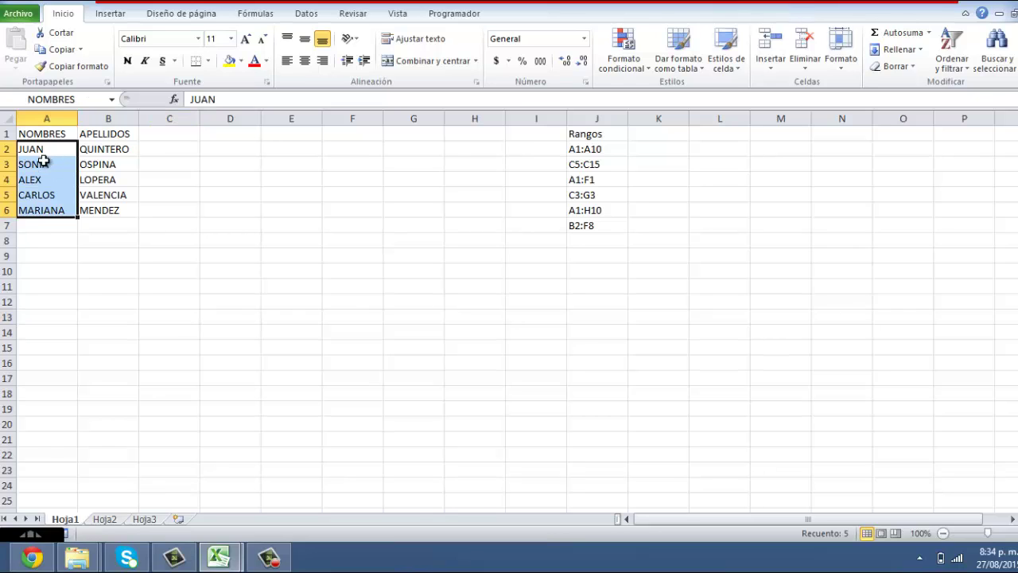
pyautogui.click(83, 99)
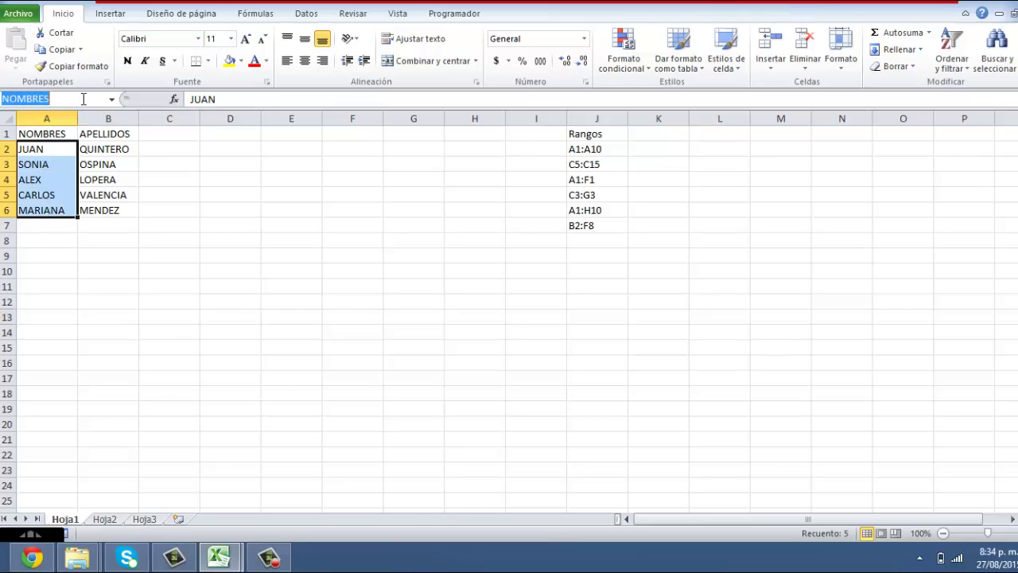
pyautogui.write('APEL')
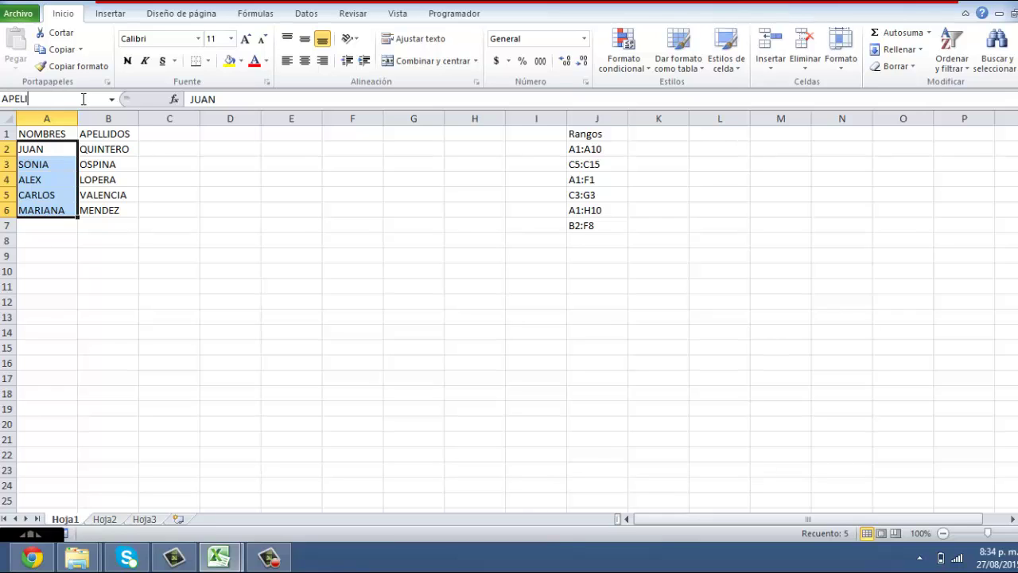
pyautogui.write('LIDOS')
pyautogui.press('Return')
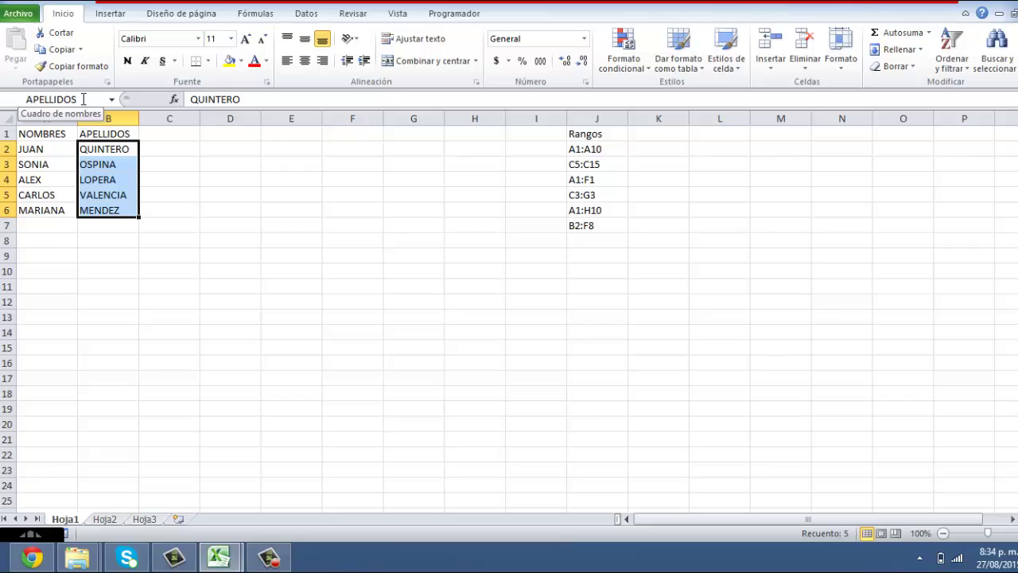
pyautogui.click(83, 98)
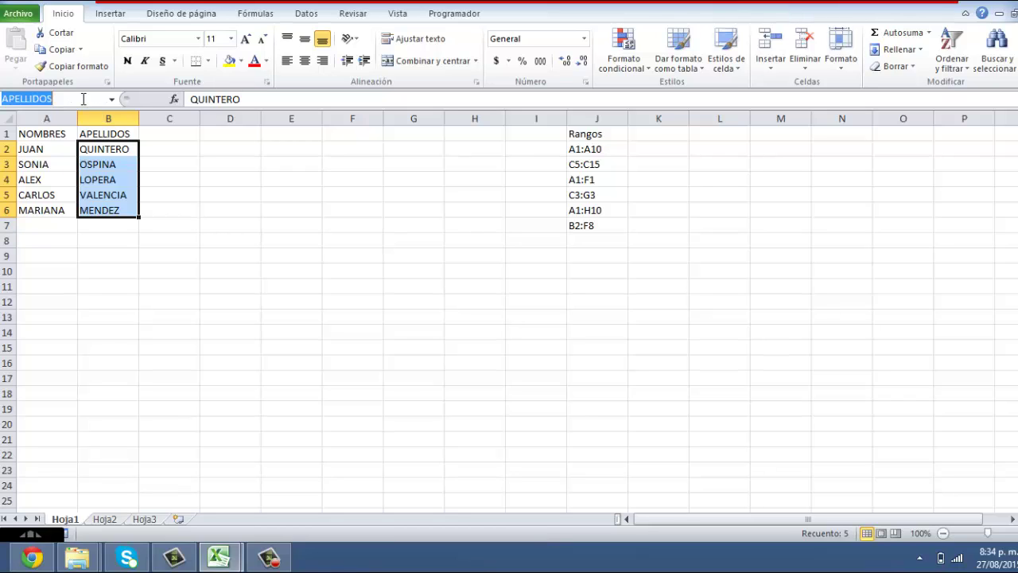
pyautogui.write('OTROS')
pyautogui.press('Return')
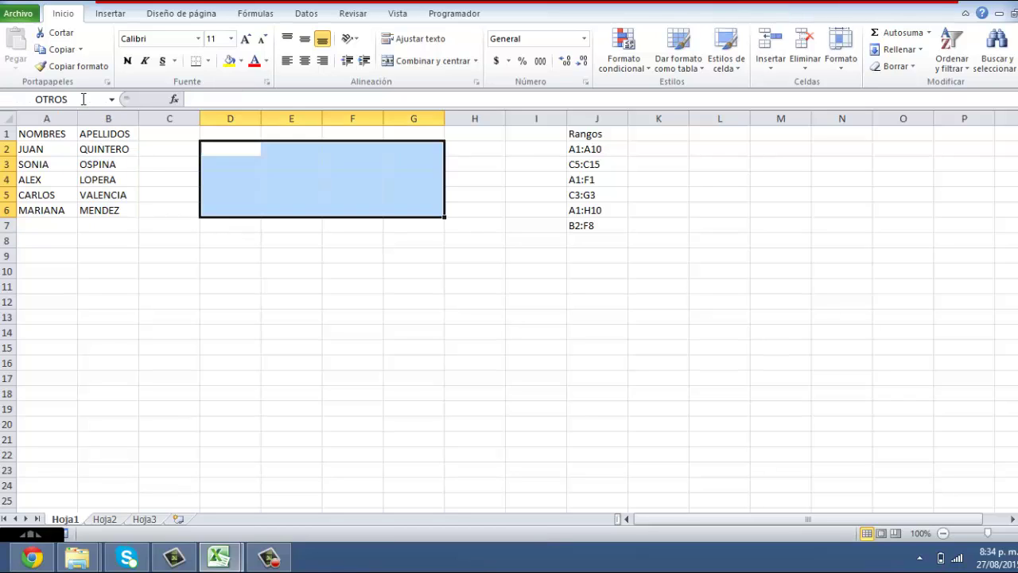
pyautogui.click(315, 395)
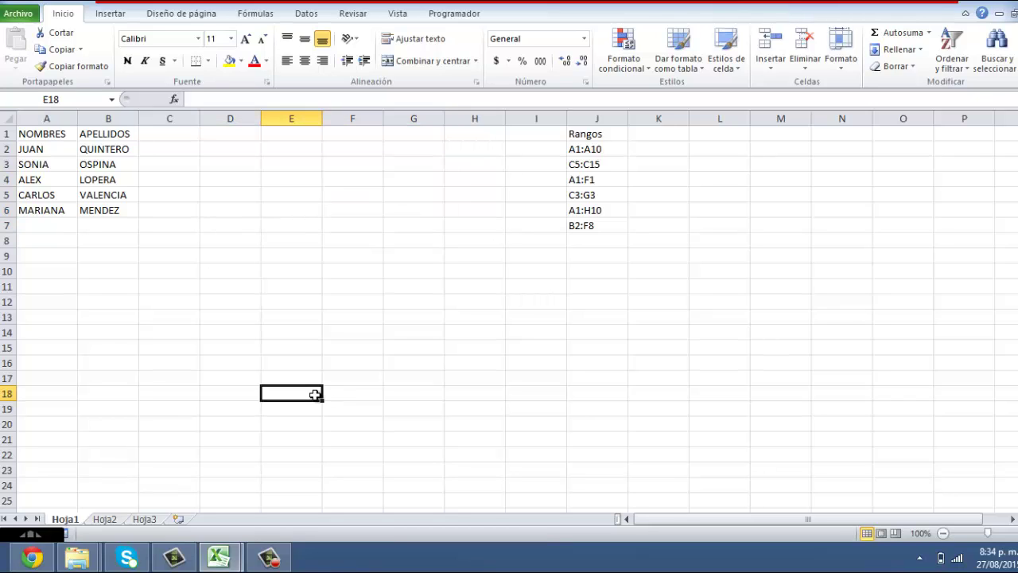